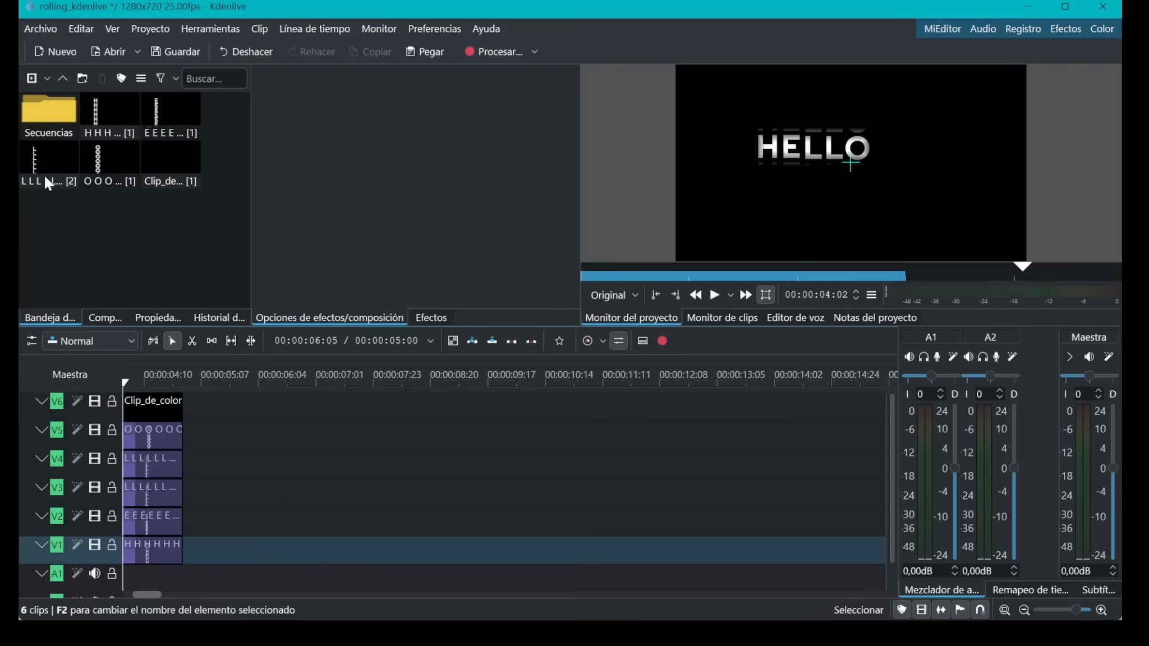
Place the H, E, L and O title clips on tracks V1 to V4, all starting at about 00:00:06:08.
left_click(268, 379)
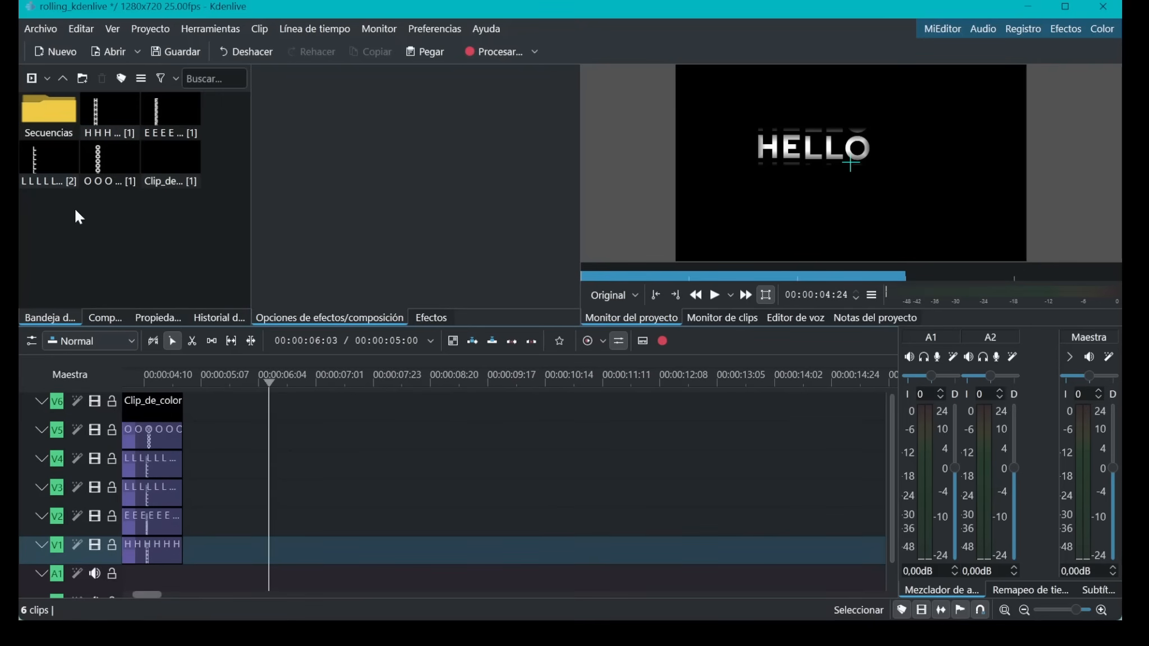
left_click_drag(109, 115, 274, 550)
left_click_drag(170, 115, 274, 522)
left_click_drag(48, 161, 284, 492)
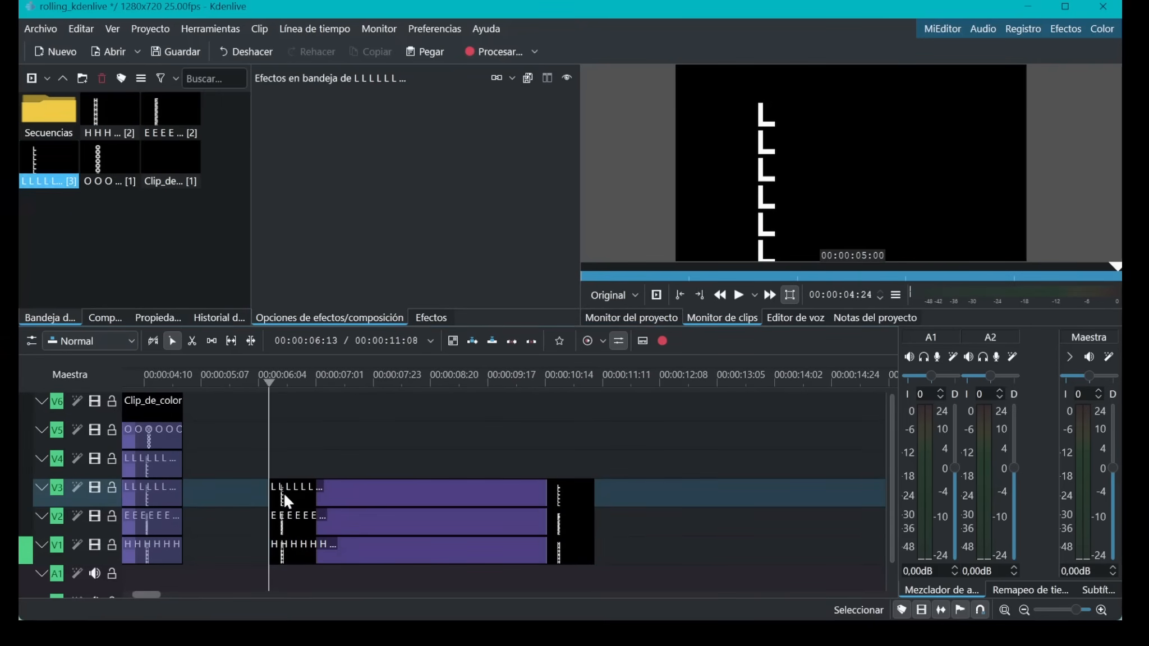
left_click(104, 161)
left_click_drag(107, 162, 281, 465)
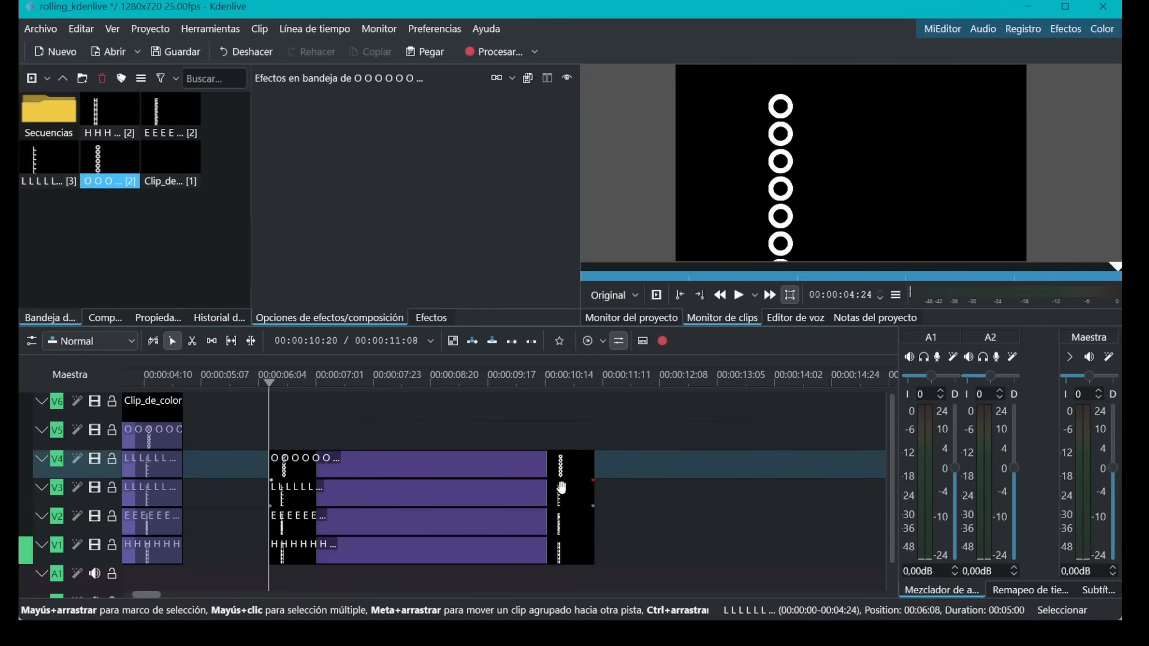
Move the new O clip up to track V5 and place a second L clip on V4 with the same start.
left_click_drag(268, 379, 379, 381)
left_click(280, 454)
left_click_drag(279, 450, 280, 433)
left_click_drag(49, 161, 270, 468)
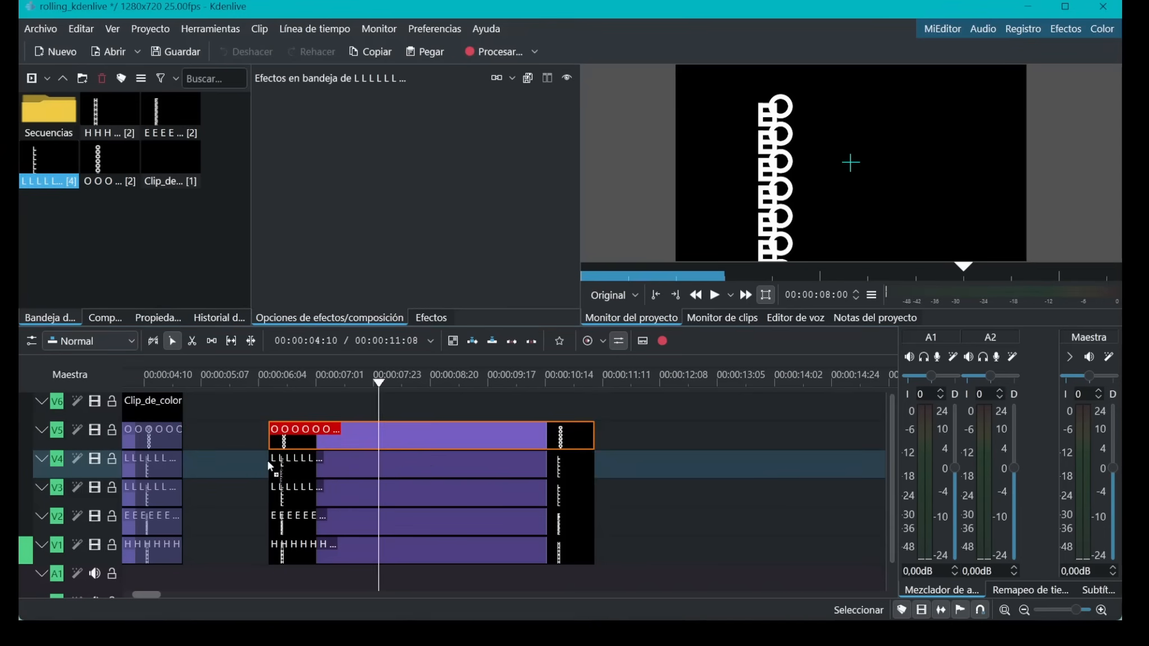
Apply the Transformación effect to the new L clip on V3 and set its position at 00:00:08:00 to X 312, Y about 108.
left_click(342, 496)
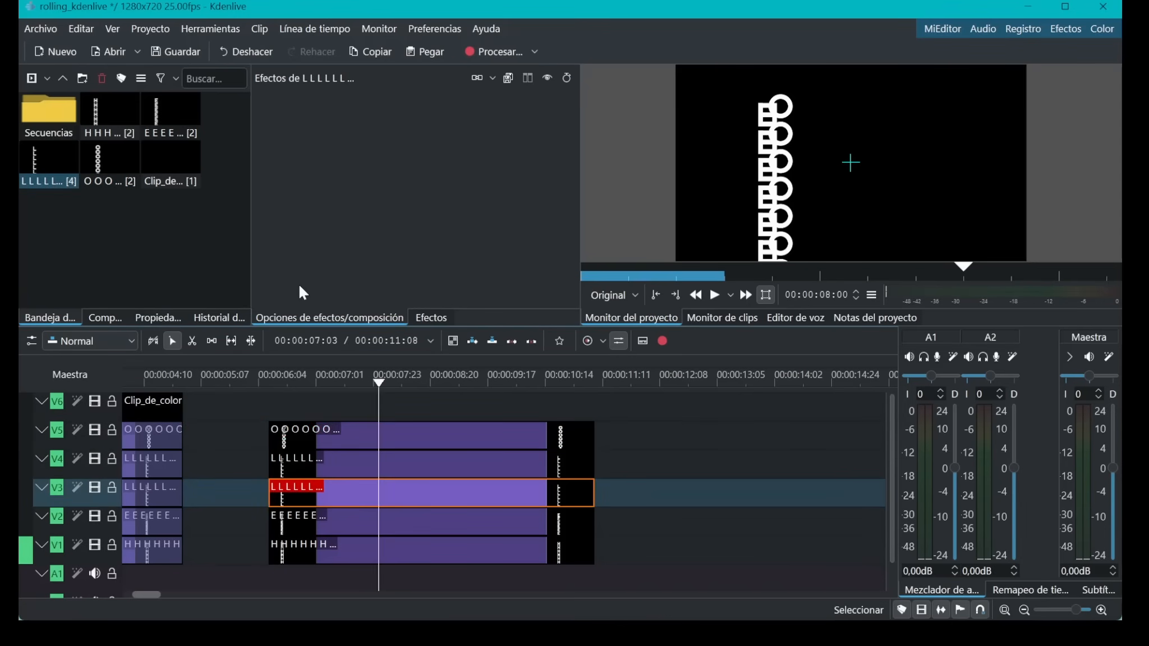
left_click(559, 341)
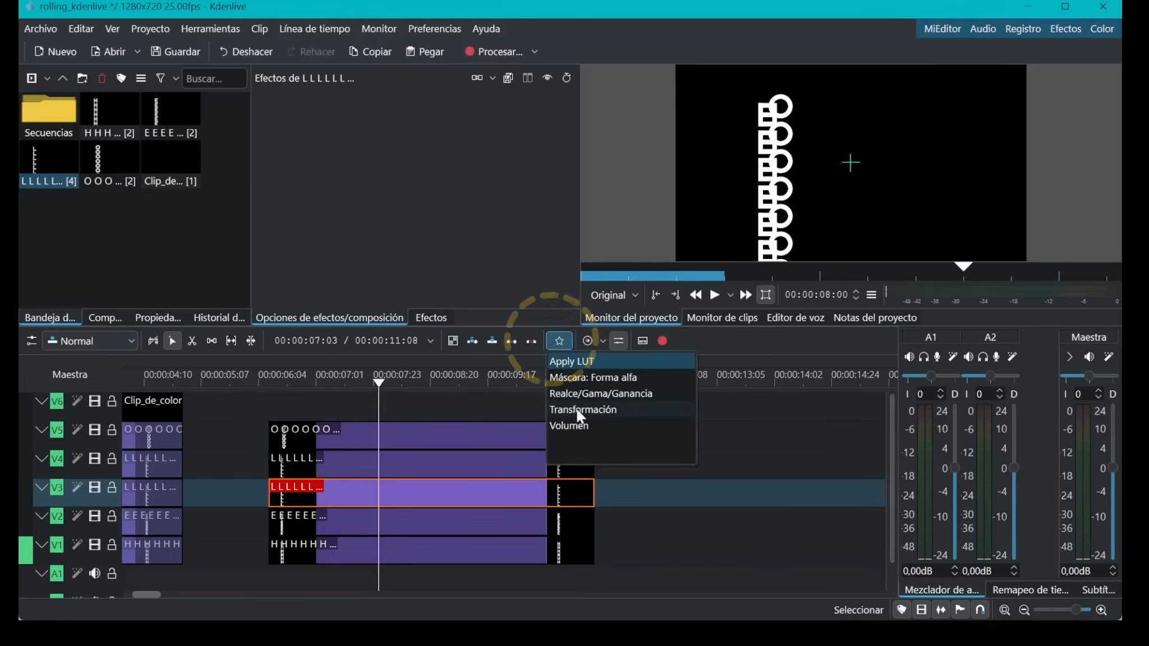
left_click_drag(579, 408, 423, 437)
left_click(486, 400)
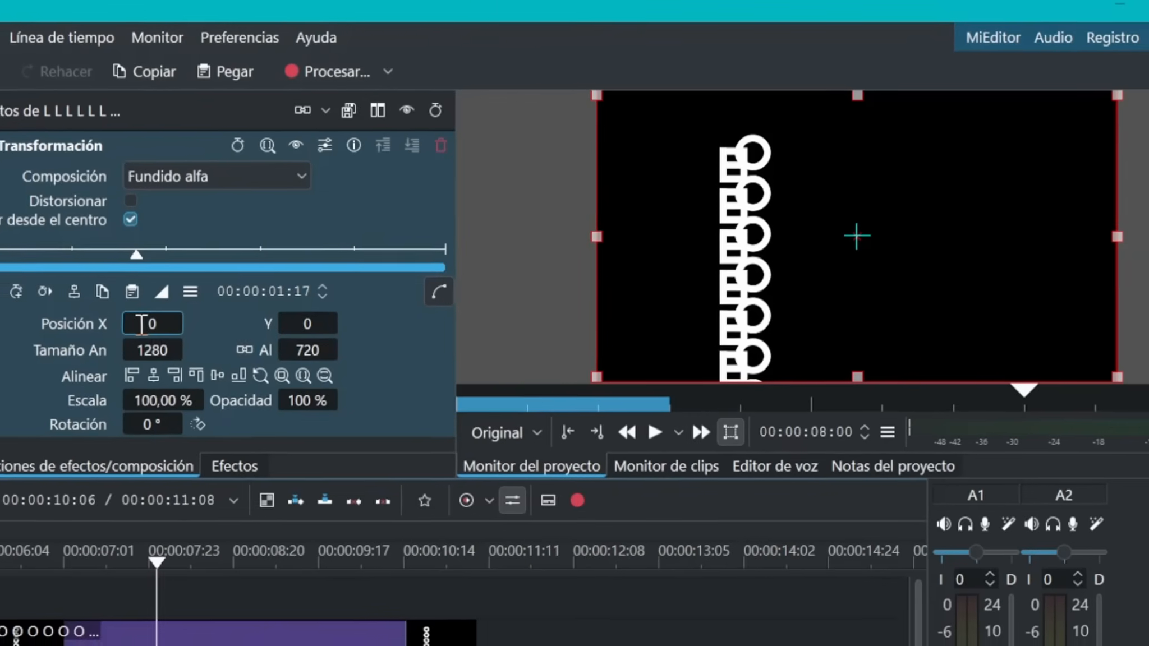
left_click_drag(123, 327, 298, 327)
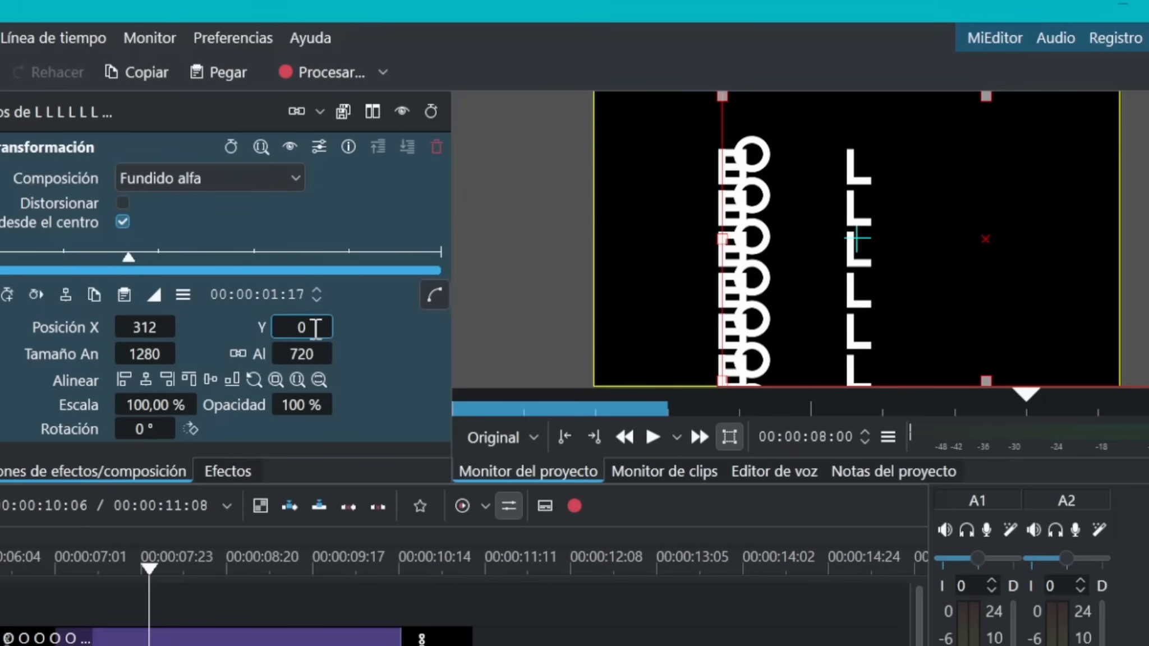
left_click_drag(312, 326, 403, 326)
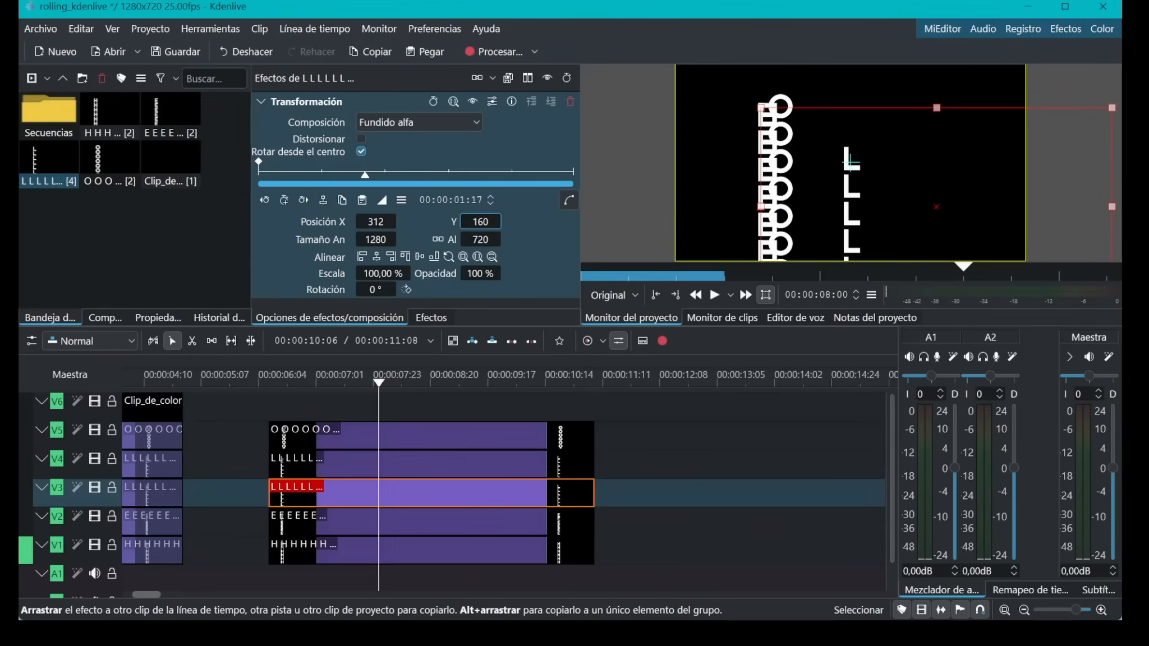
left_click_drag(480, 222, 452, 222)
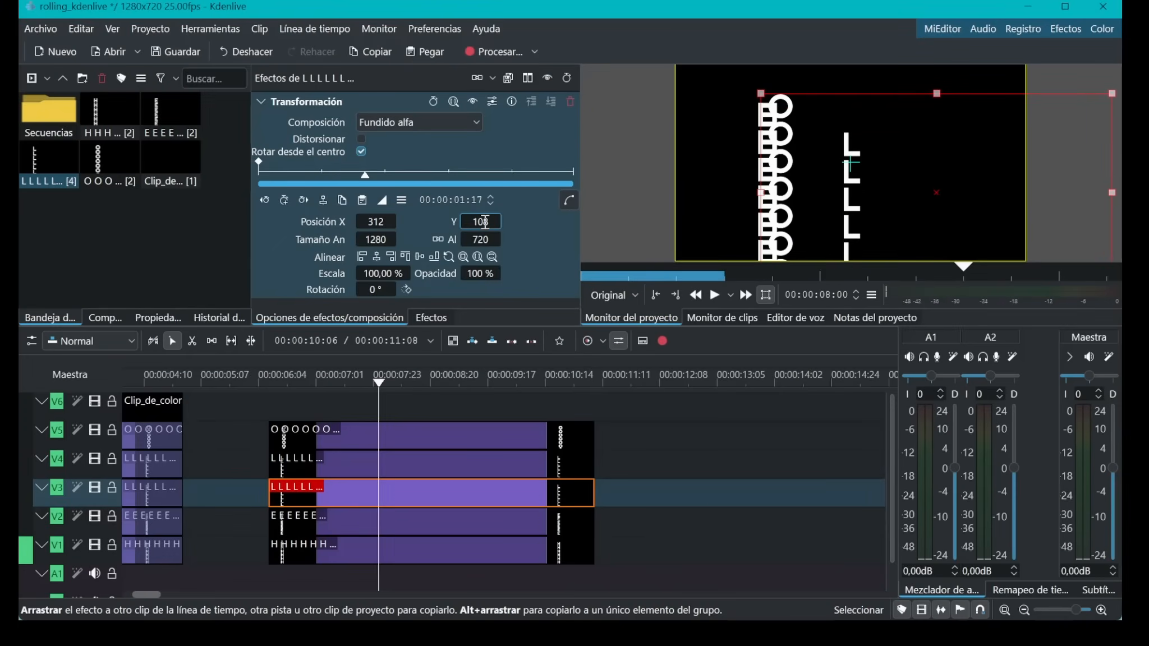
Position the new L clip on V4 at X 396, Y -244 and the O clip on V5 at X 436, Y 164.
left_click(403, 467)
left_click_drag(376, 222, 351, 226)
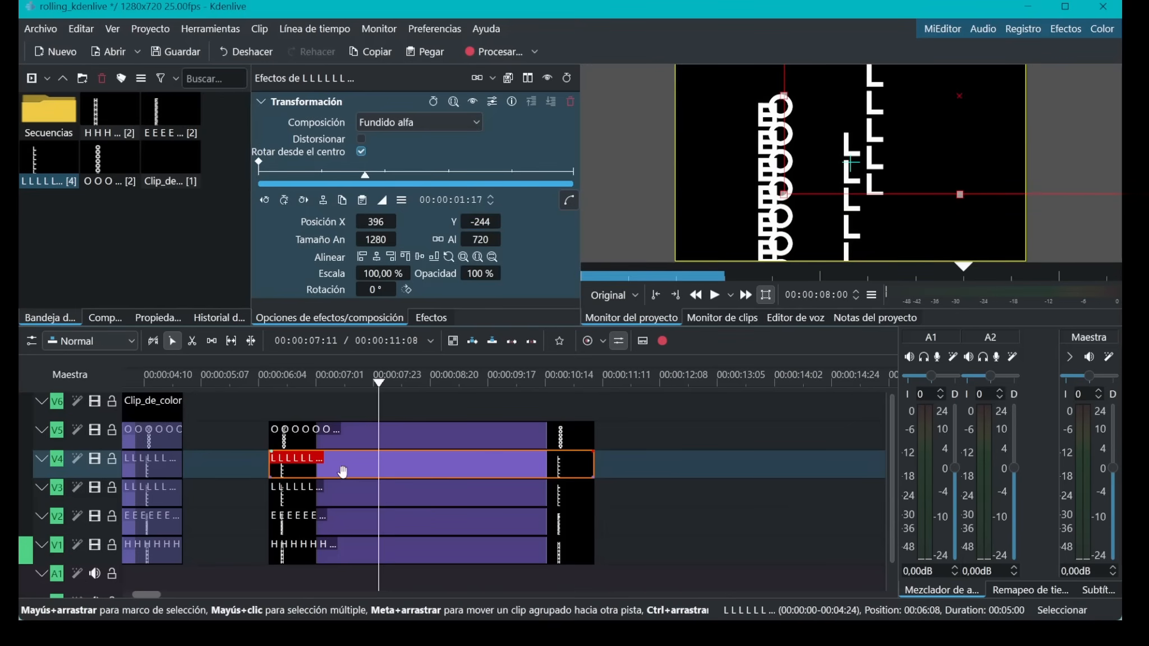
left_click(361, 435)
left_click_drag(376, 222, 620, 222)
left_click_drag(480, 222, 572, 221)
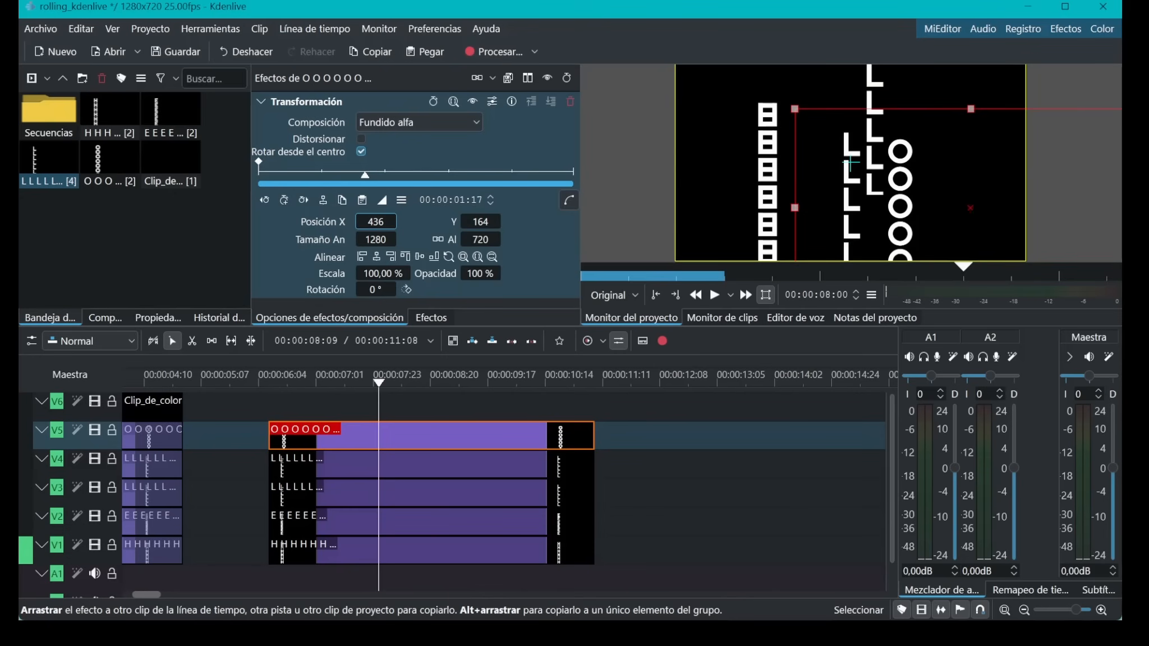
Position the new E clip on V2 at X 224, Y -240 and the H clip on V1 at X 128, Y 64.
left_click(394, 522)
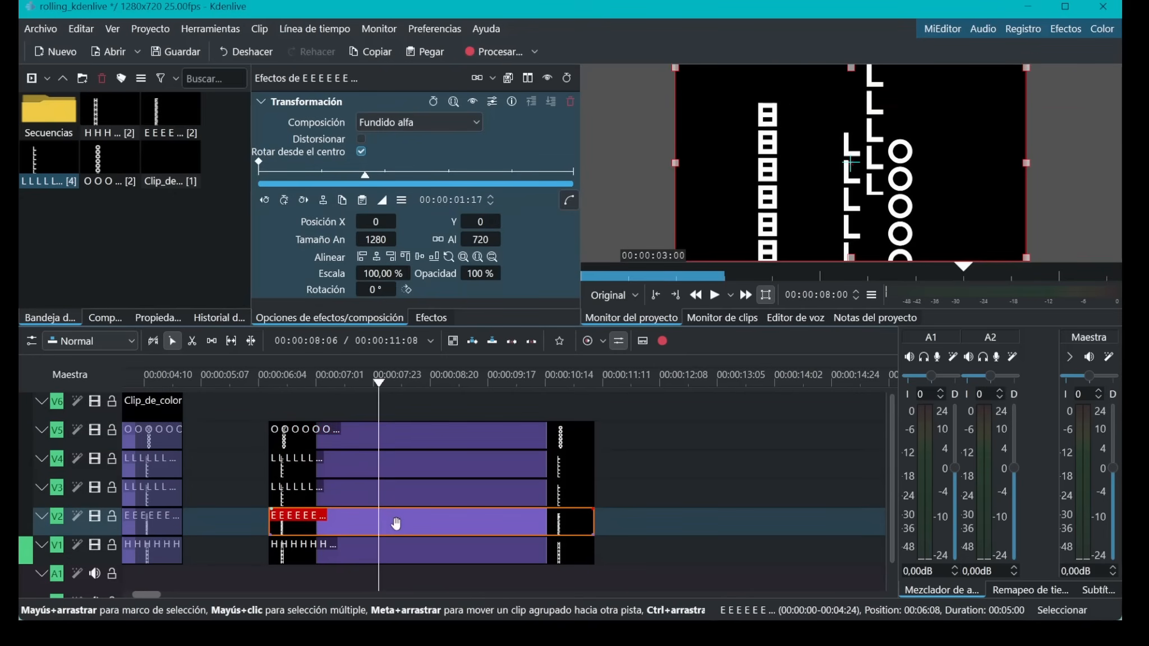
left_click_drag(376, 222, 400, 222)
left_click_drag(486, 223, 352, 222)
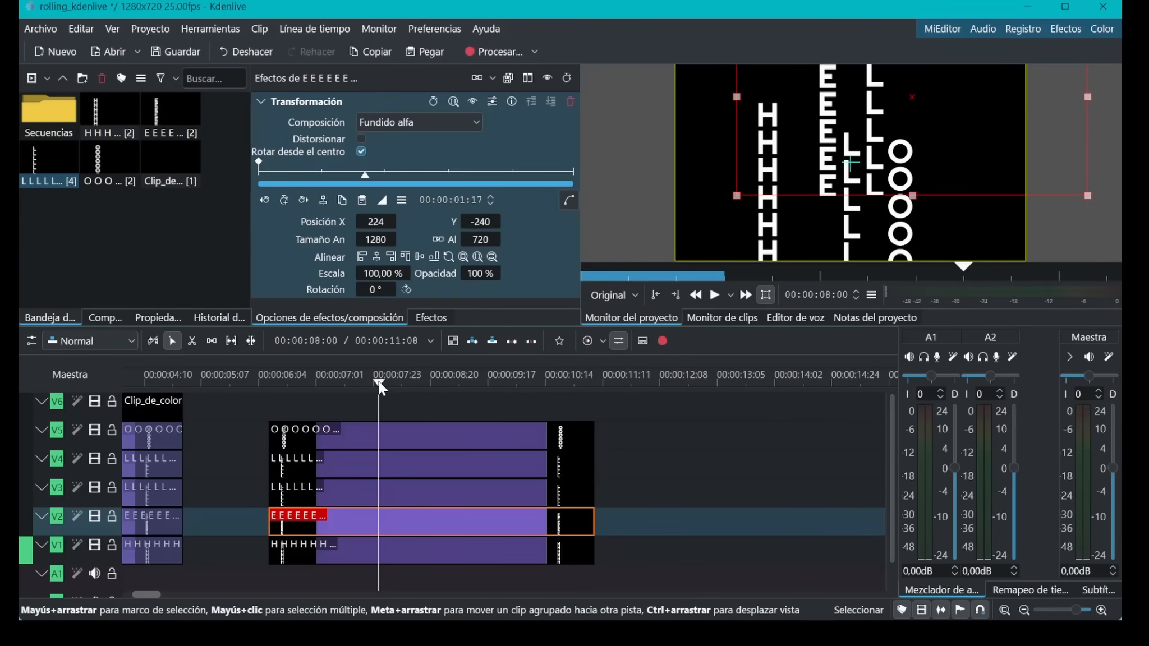
left_click(392, 551)
left_click_drag(376, 222, 383, 222)
left_click_drag(484, 221, 521, 221)
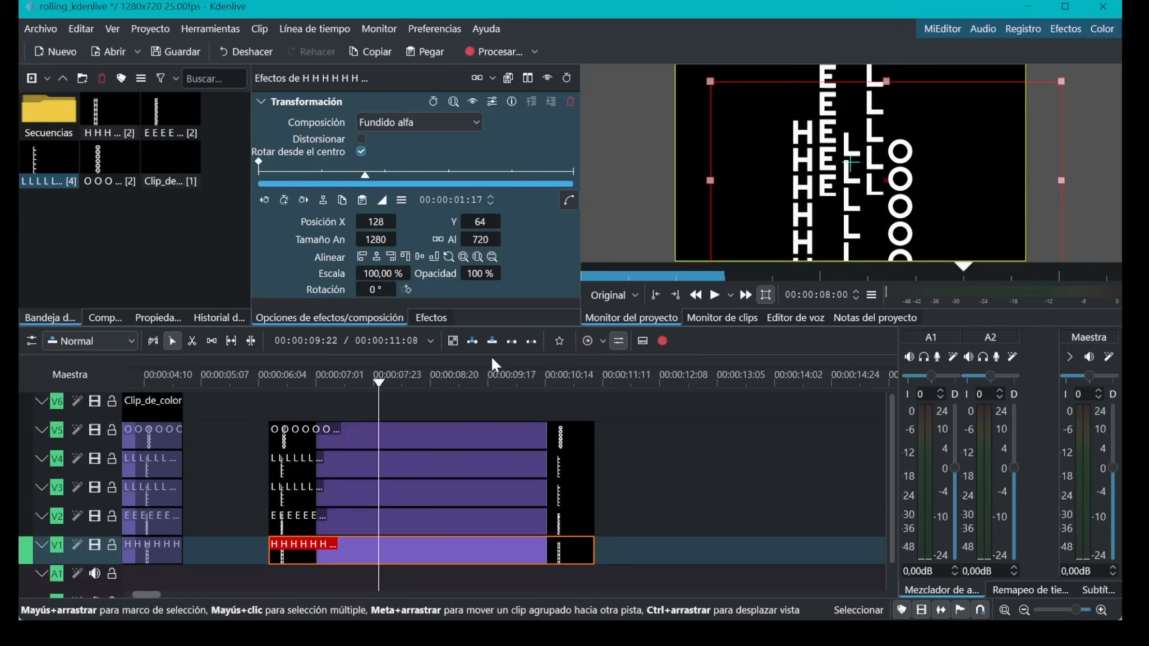
Set the starting keyframe's interpolation to Suave for each of the five new letter clips on V1 to V5.
left_click_drag(378, 383, 267, 407)
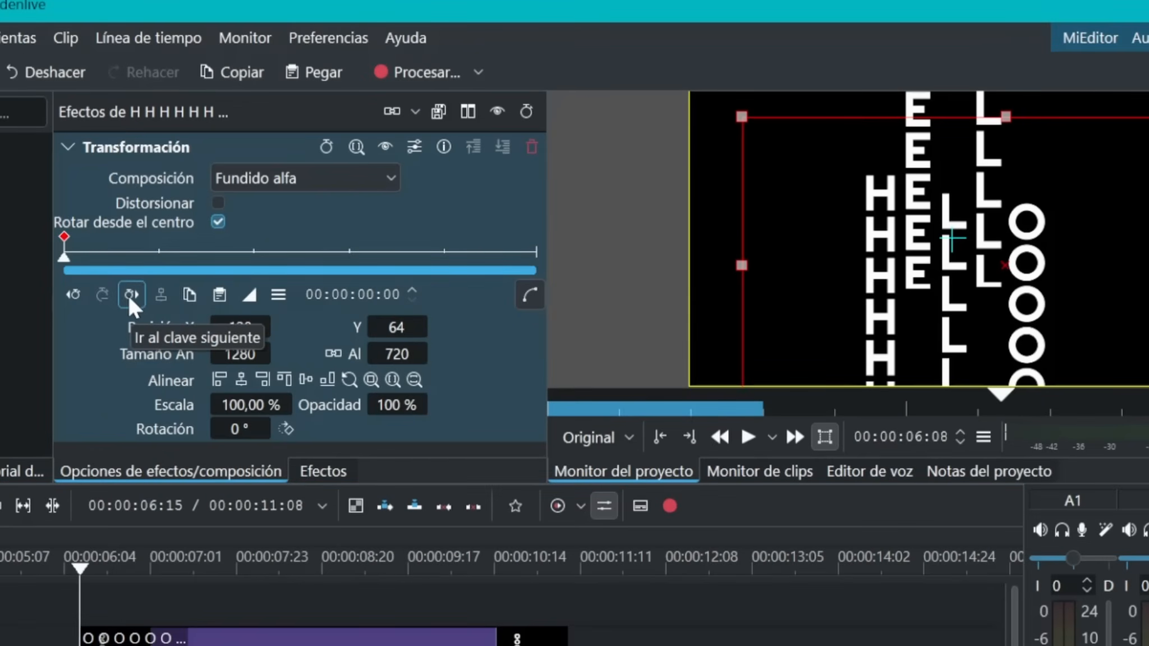
left_click(250, 293)
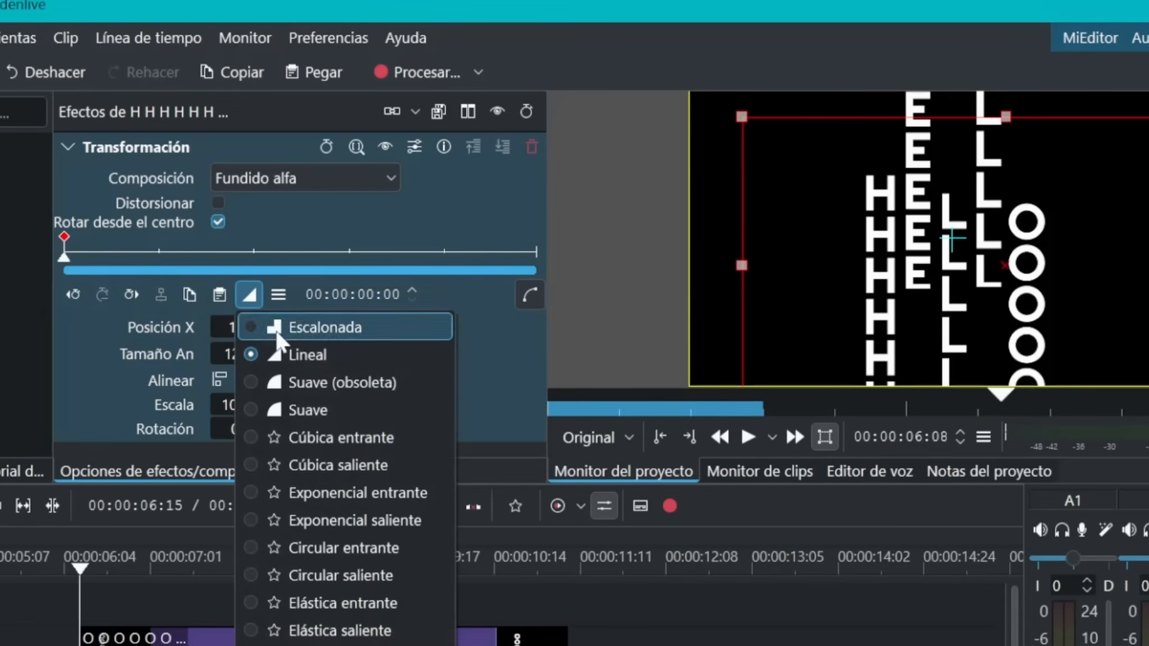
left_click(281, 412)
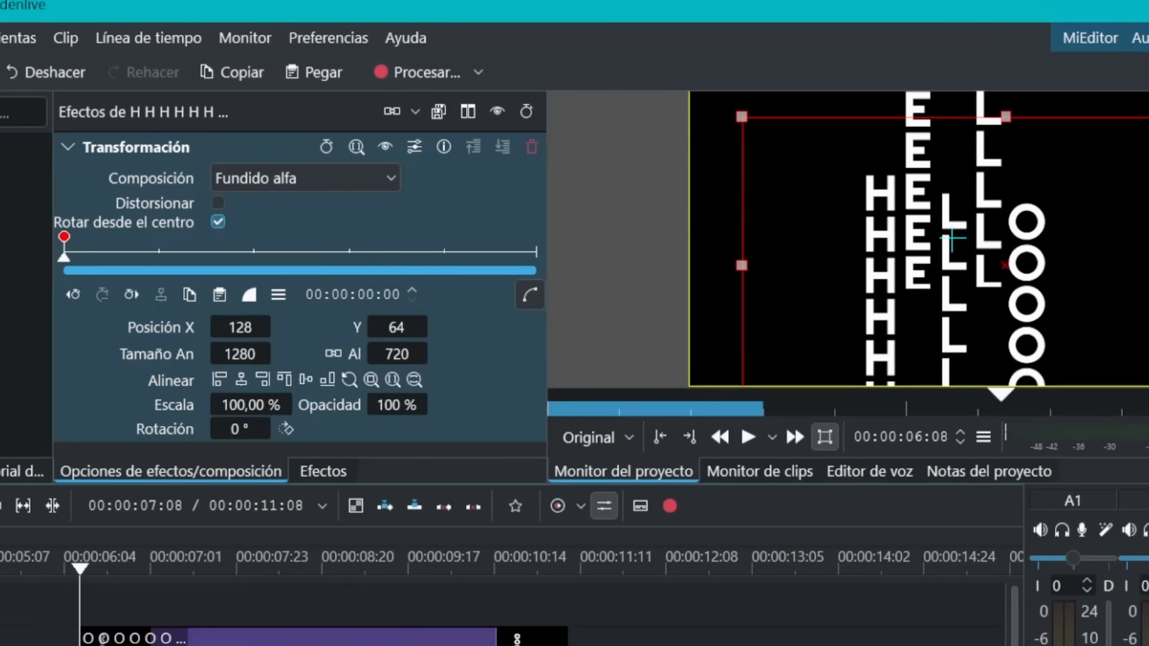
left_click(175, 645)
left_click(249, 294)
left_click(280, 412)
left_click(197, 645)
left_click(250, 294)
left_click(281, 413)
left_click(197, 645)
left_click(249, 294)
left_click(281, 412)
left_click(213, 643)
left_click(250, 294)
left_click(281, 413)
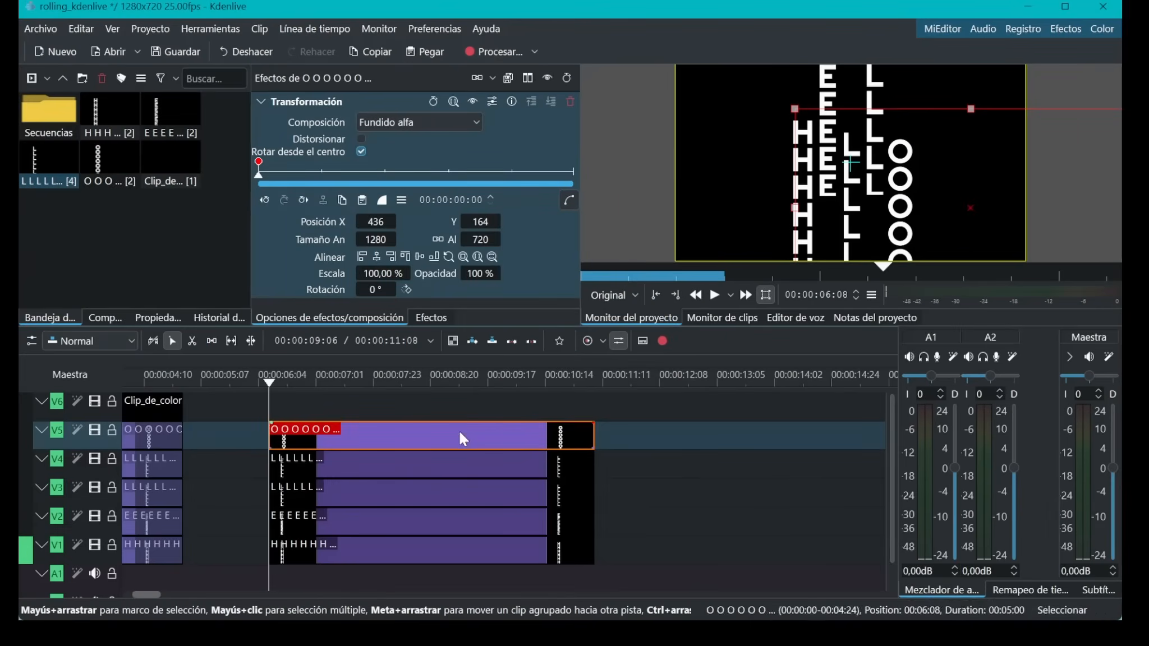
At 00:00:09:01, set the O clip's Y position to -204 and add a keyframe there.
left_click_drag(272, 385, 435, 390)
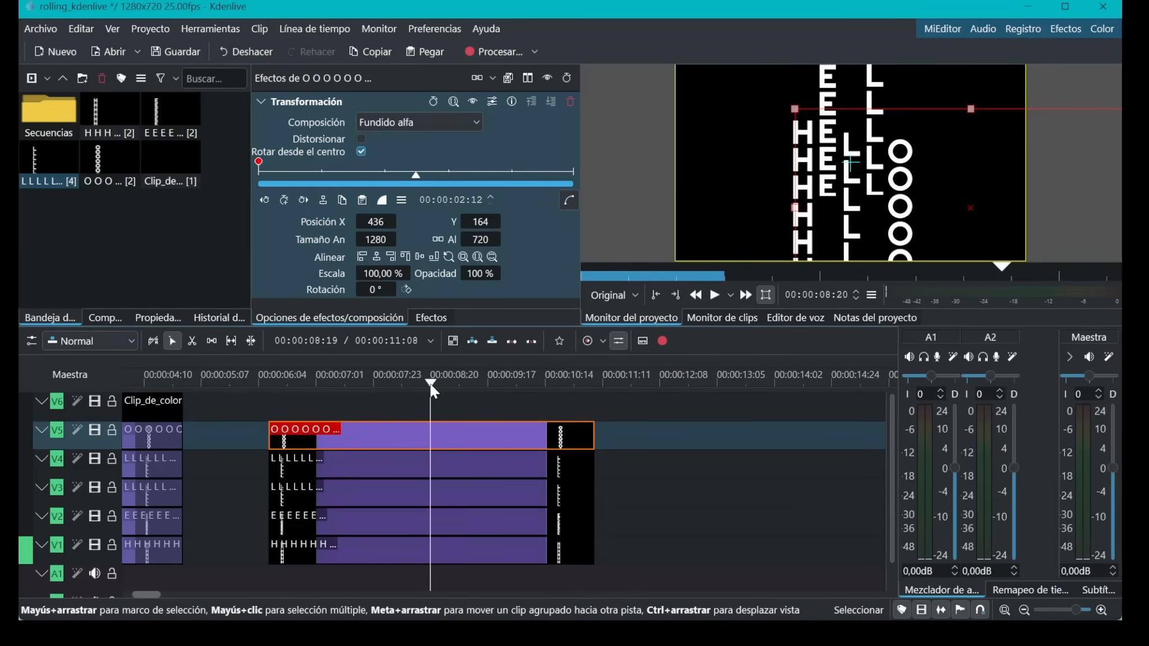
left_click_drag(432, 386, 447, 383)
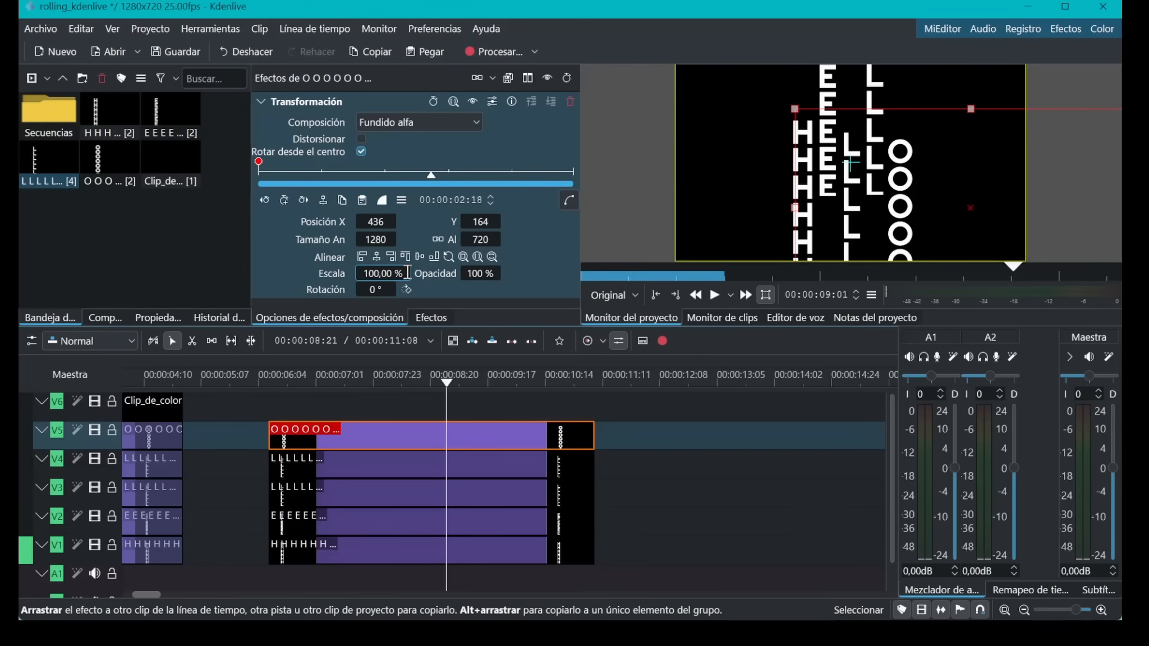
left_click_drag(479, 221, 283, 221)
left_click_drag(477, 221, 468, 221)
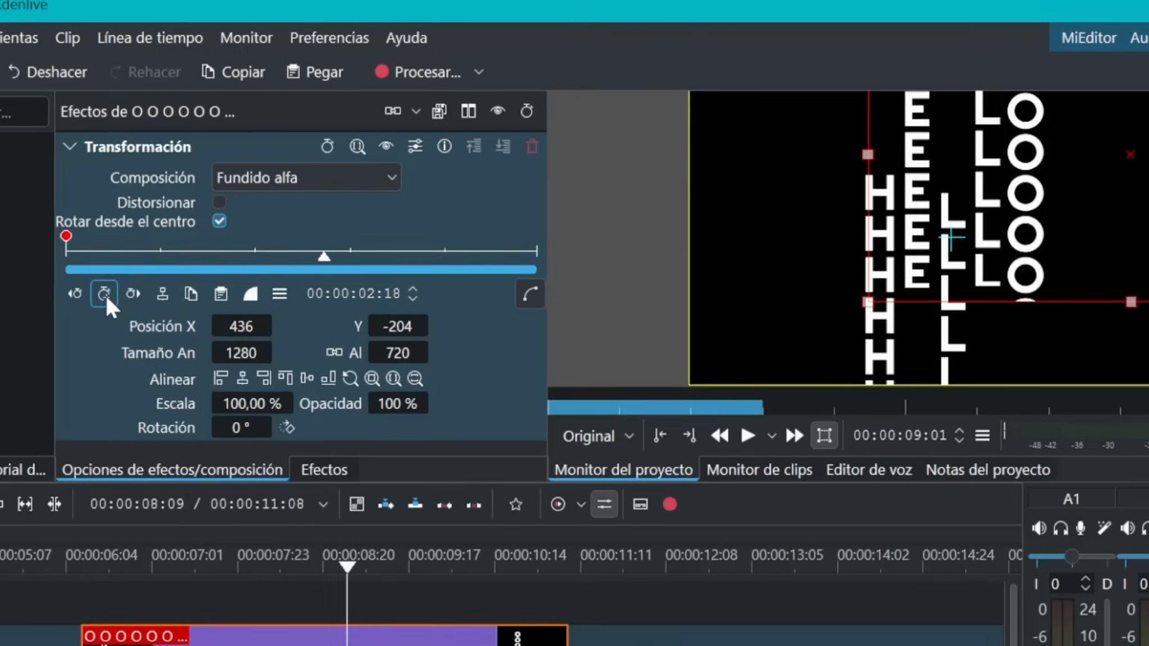
left_click(282, 203)
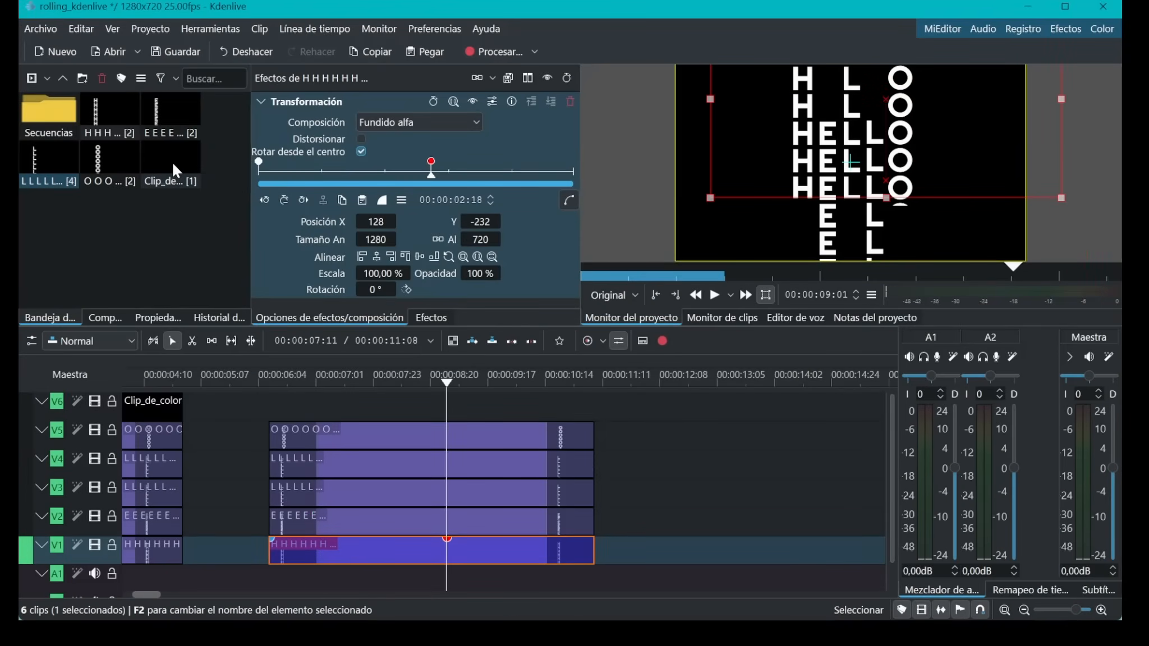
Place the existing Clip_de_color on track V6 above the new letter clips, aligned with their start.
right_click(142, 244)
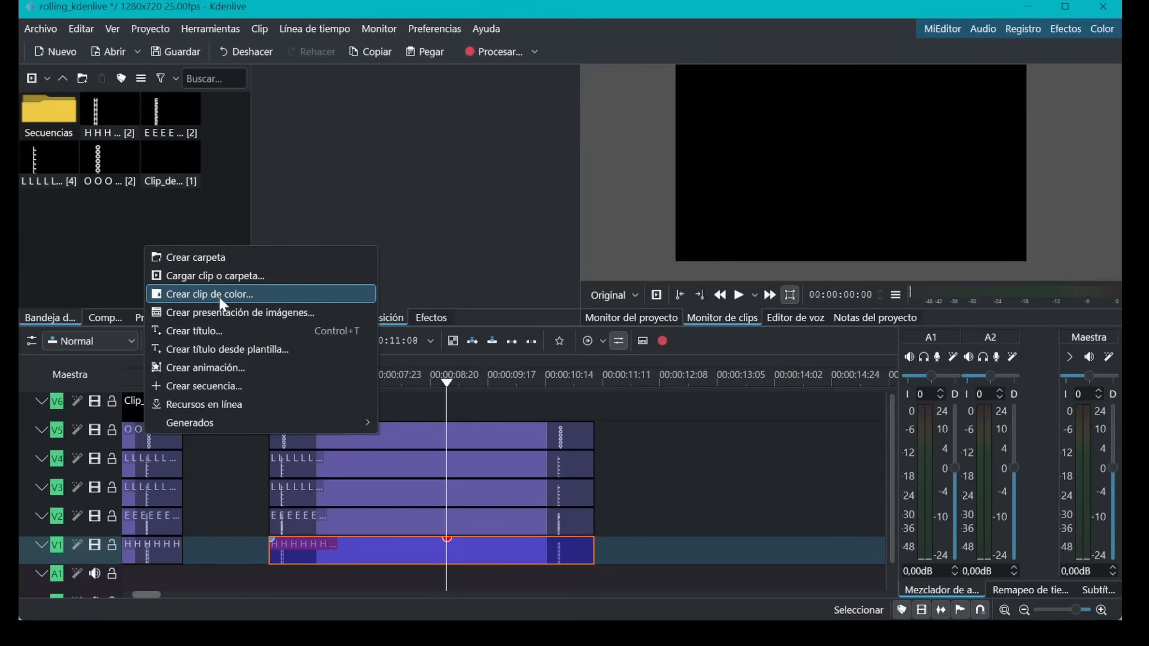
left_click(181, 167)
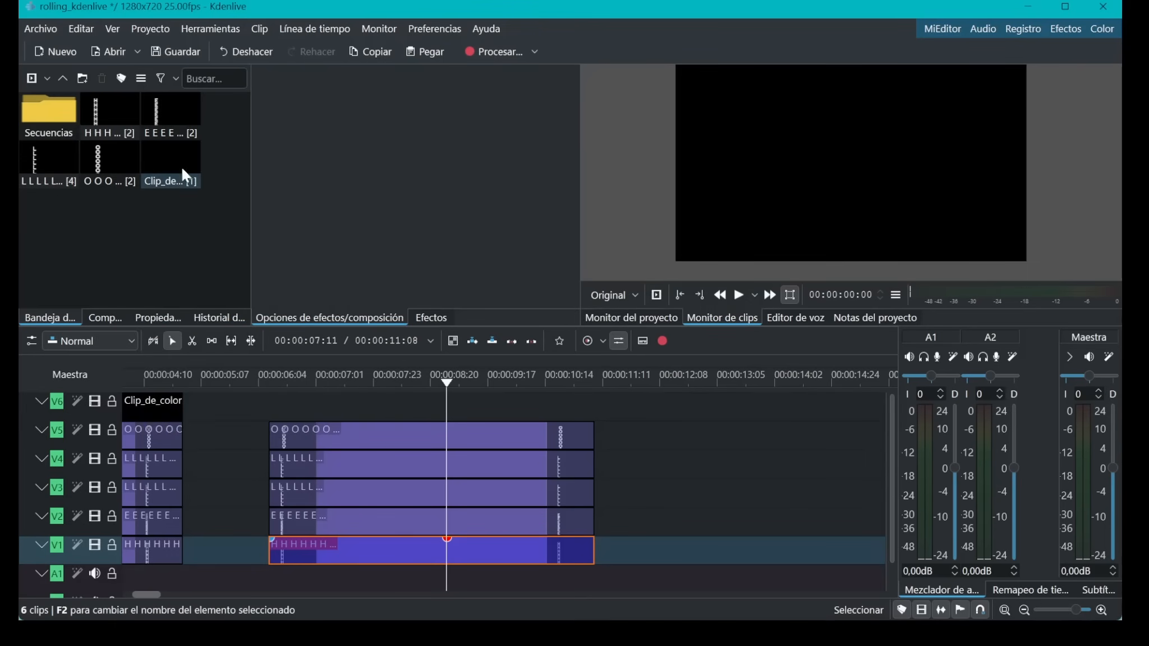
left_click(164, 154)
left_click_drag(164, 154, 264, 404)
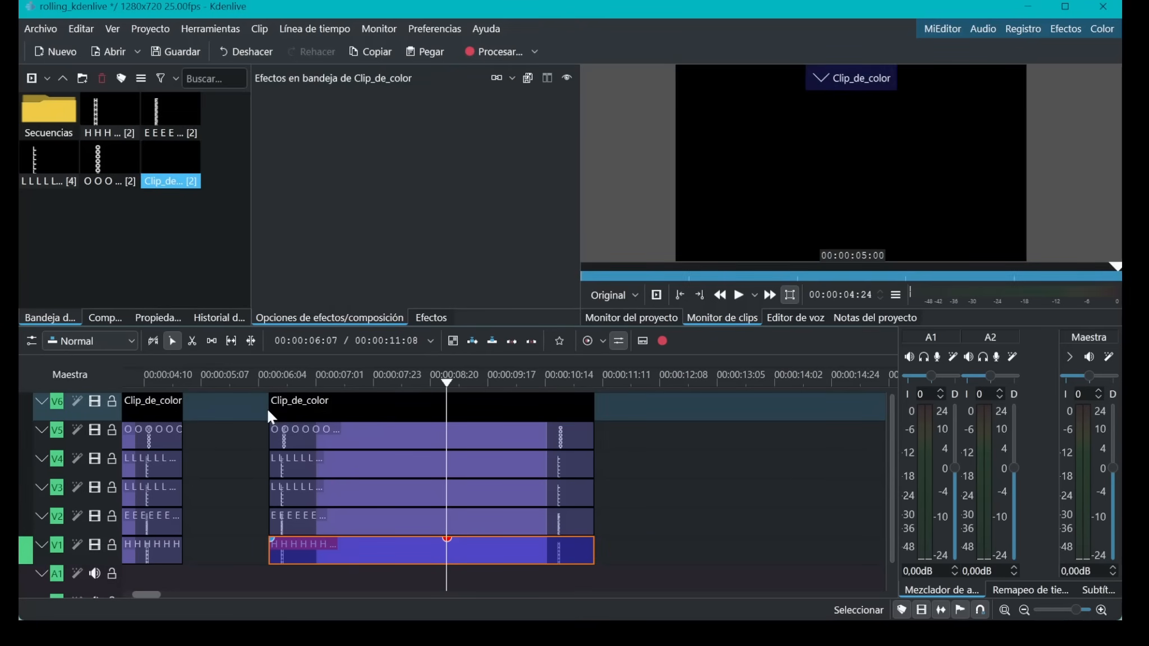
Apply the Alpha shapes effect from Alfa, enmascaramiento y recorte to the new colour clip on V6.
left_click(512, 408)
left_click(431, 318)
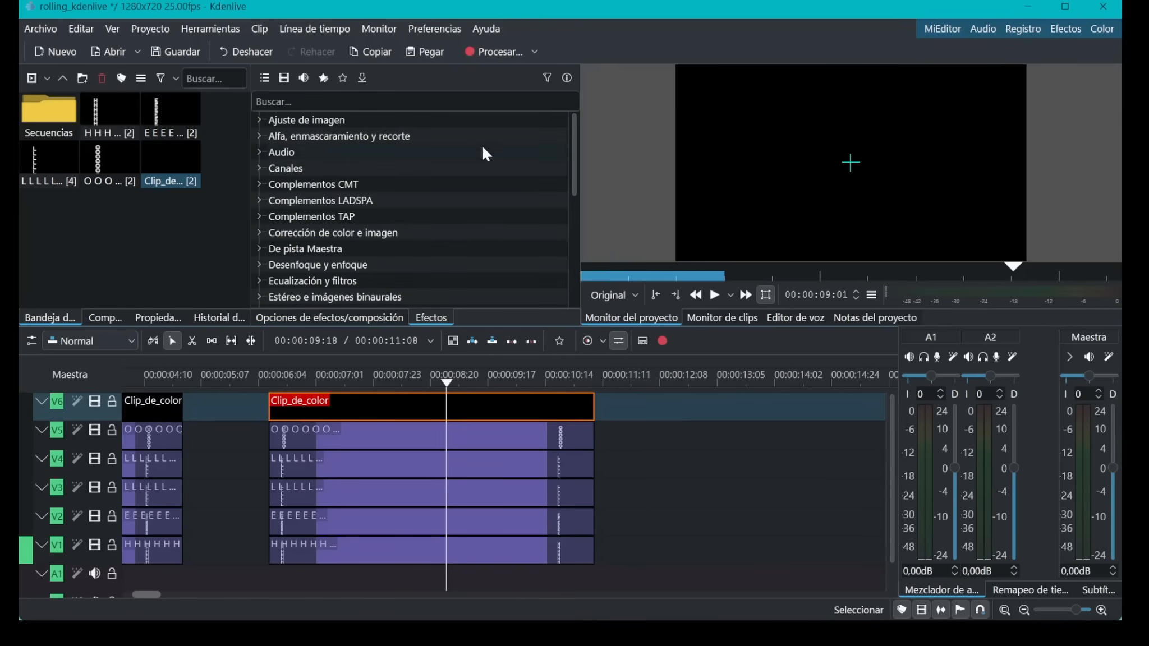
left_click(276, 137)
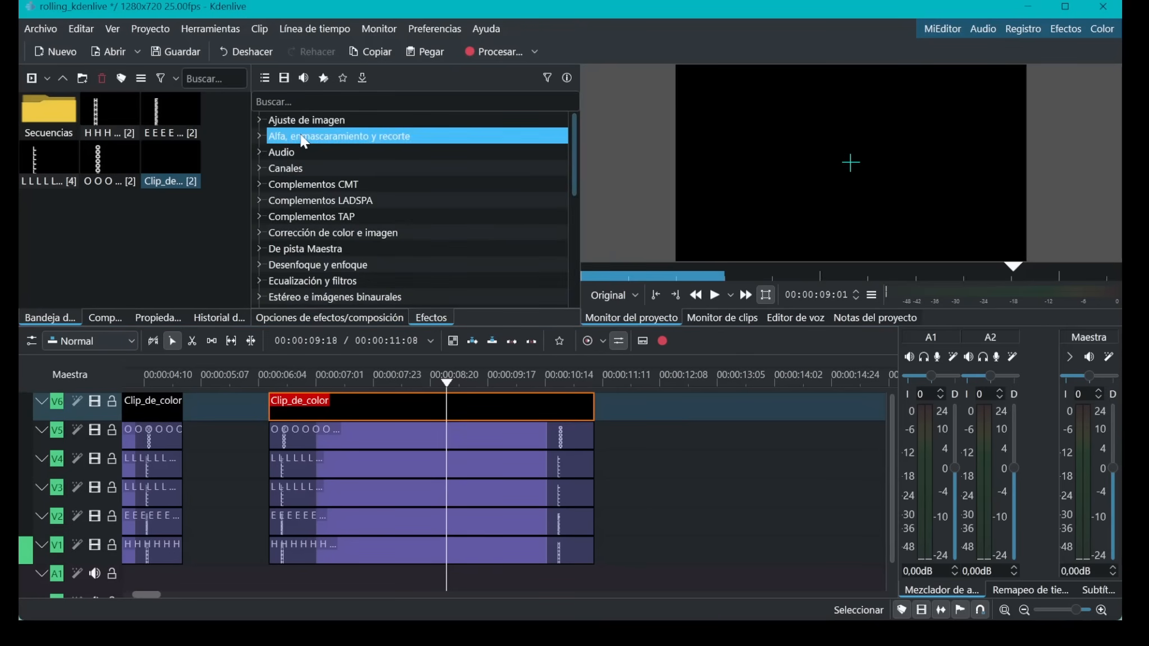
left_click(259, 137)
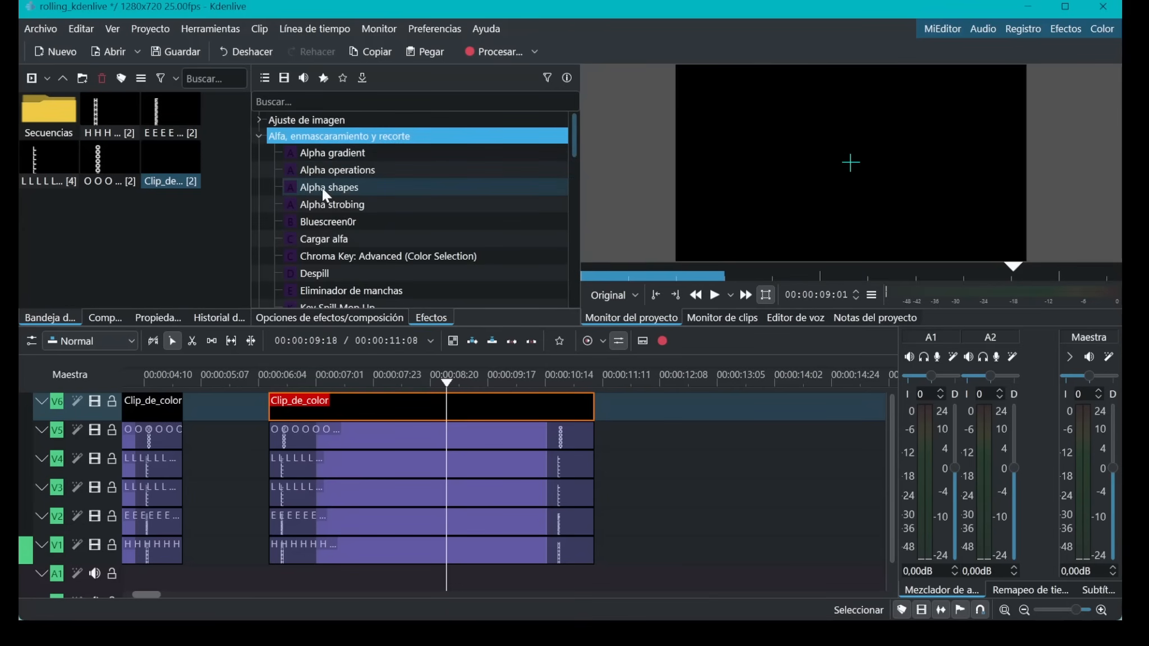
left_click_drag(340, 187, 416, 409)
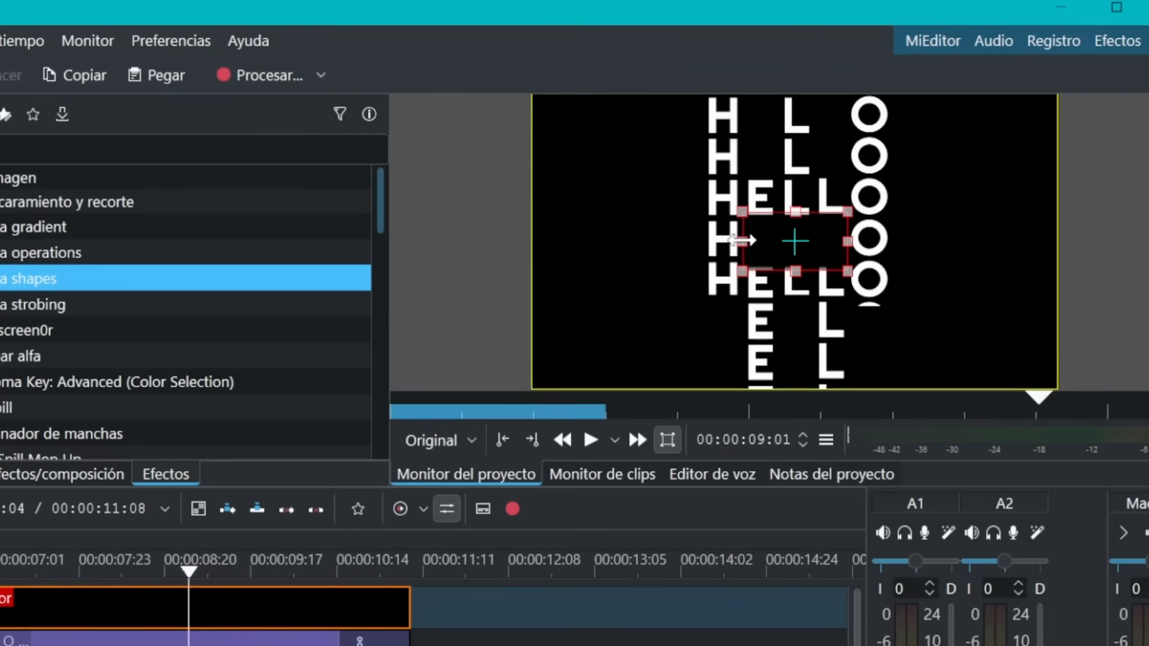
Widen the Alpha shapes rectangle across the whole HELLO word, to a horizontal size of about 201 and X position of about 498.
left_click_drag(816, 163, 809, 165)
left_click_drag(733, 245, 694, 247)
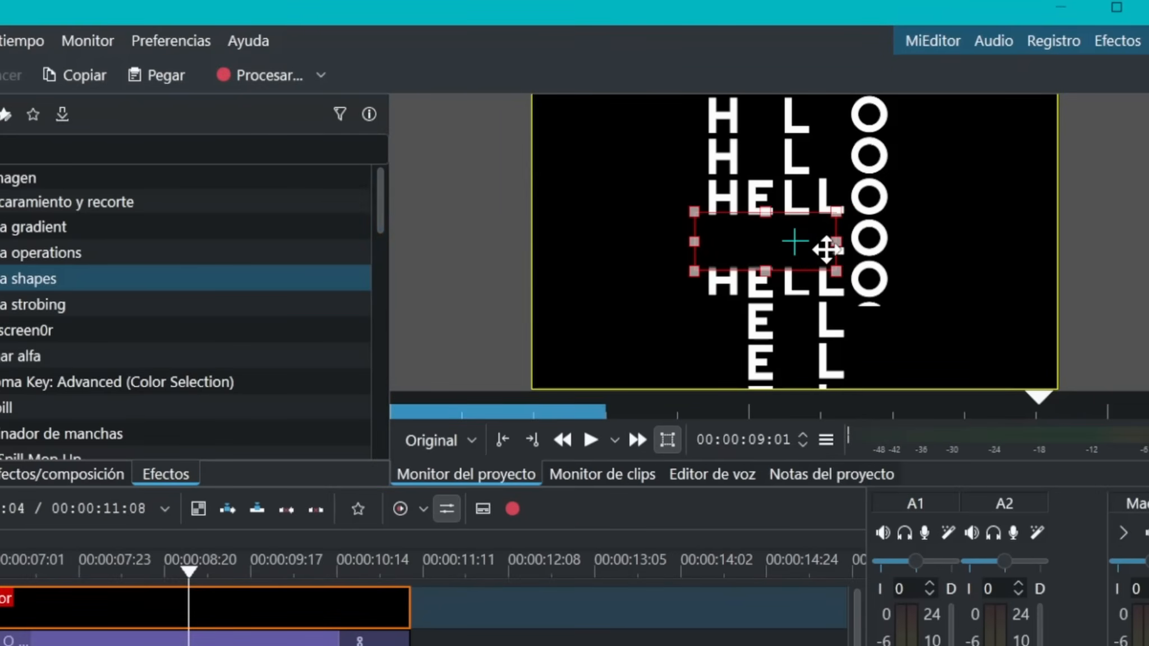
left_click_drag(838, 243, 900, 243)
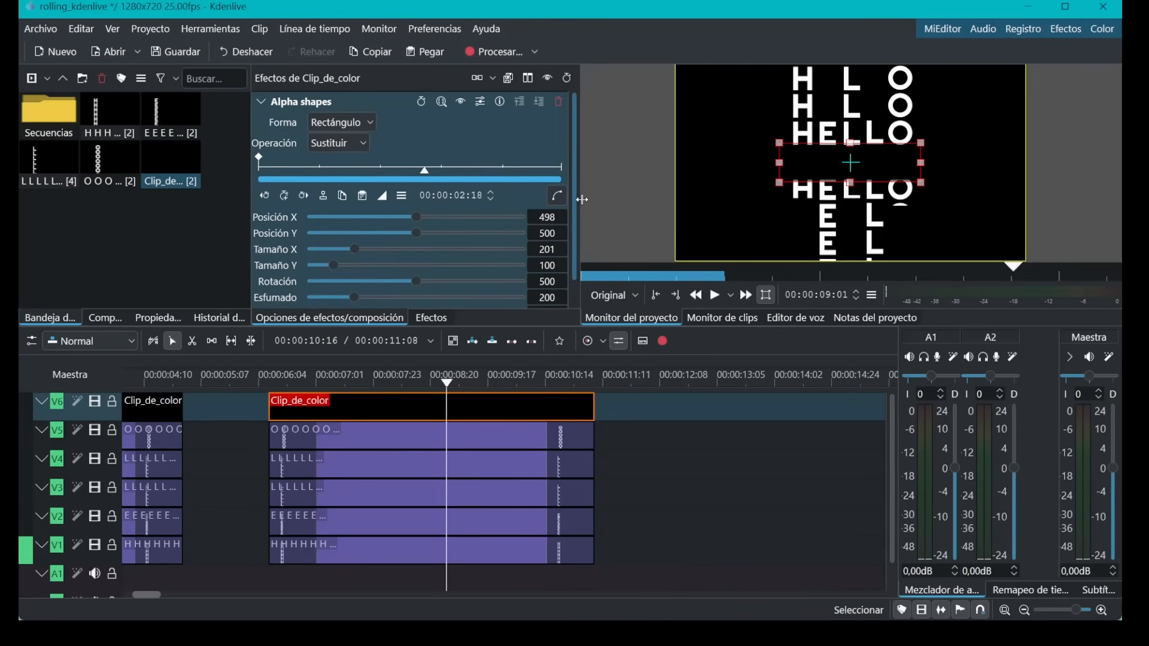
Set the Alpha shapes operation to Sustraer and heighten the rectangle to about 111, with its Y position at about 483.
left_click(354, 140)
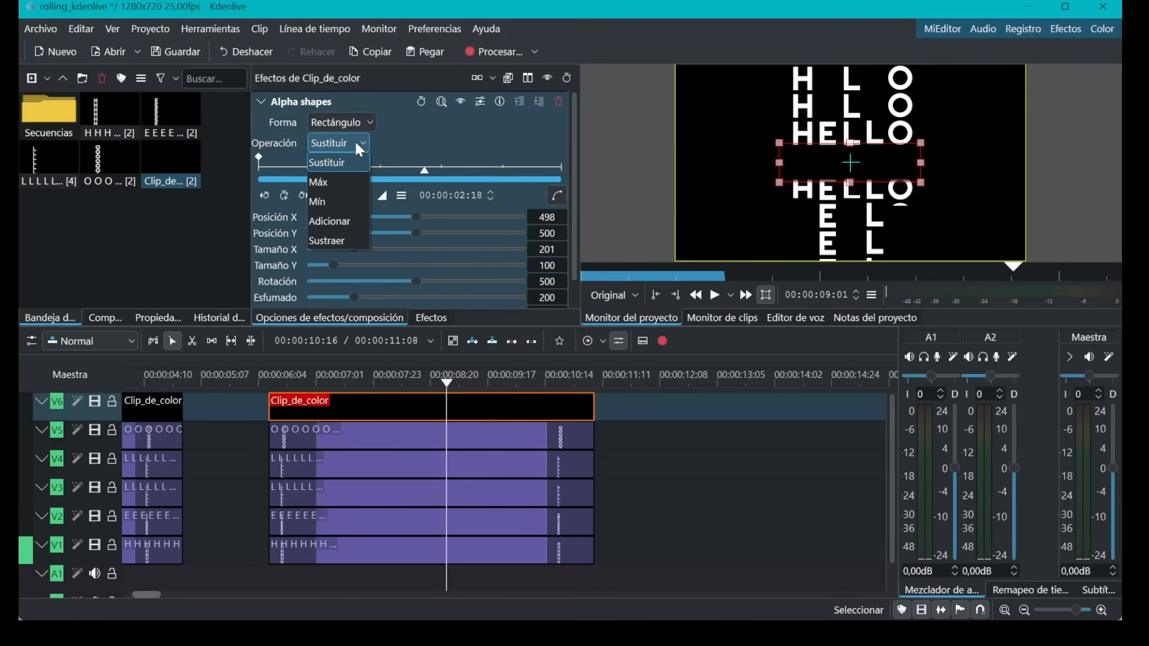
left_click(327, 242)
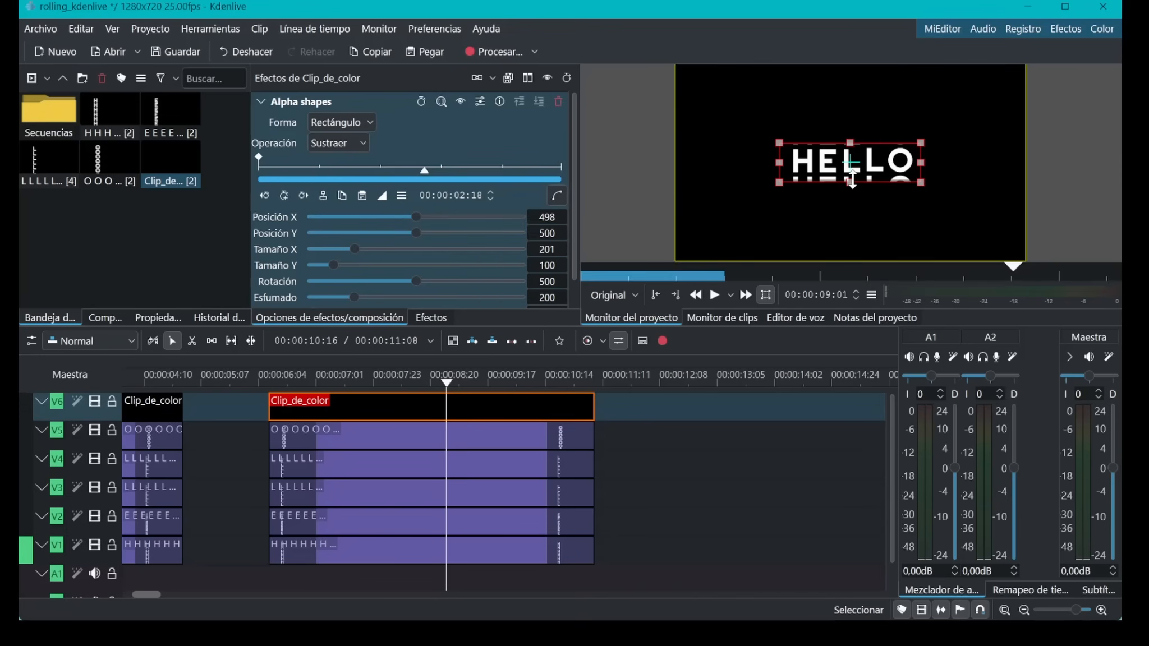
left_click_drag(851, 139, 852, 140)
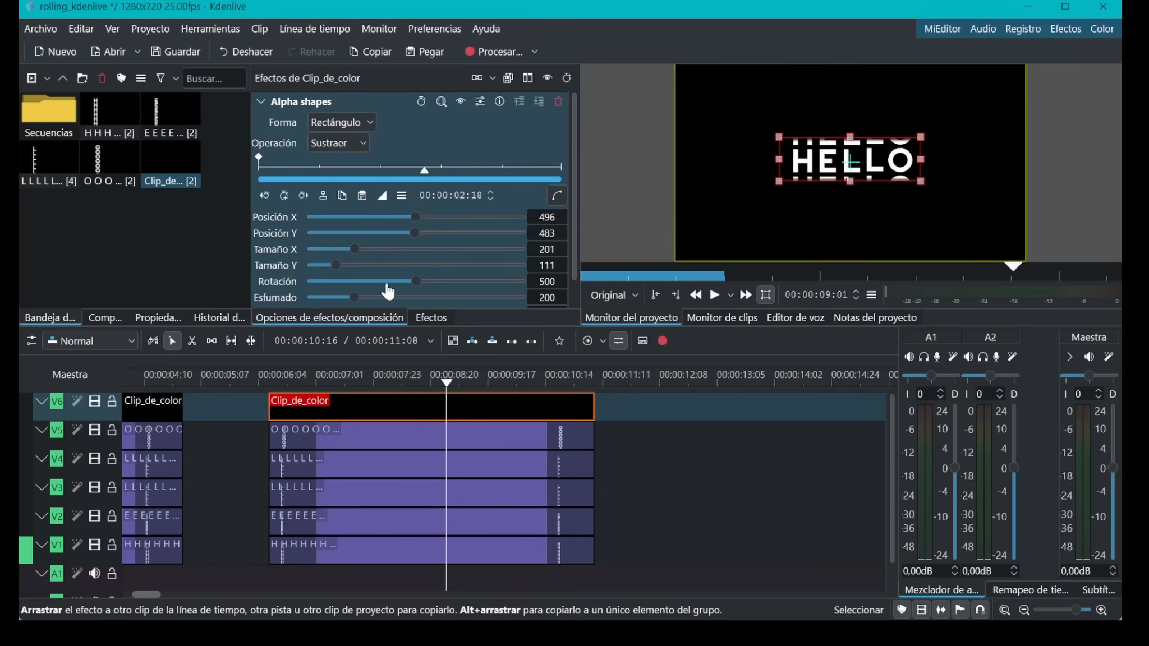
Raise the Alpha shapes Esfumado value to about 842 and play the animation from the start of the new letter clips.
left_click_drag(360, 299, 486, 298)
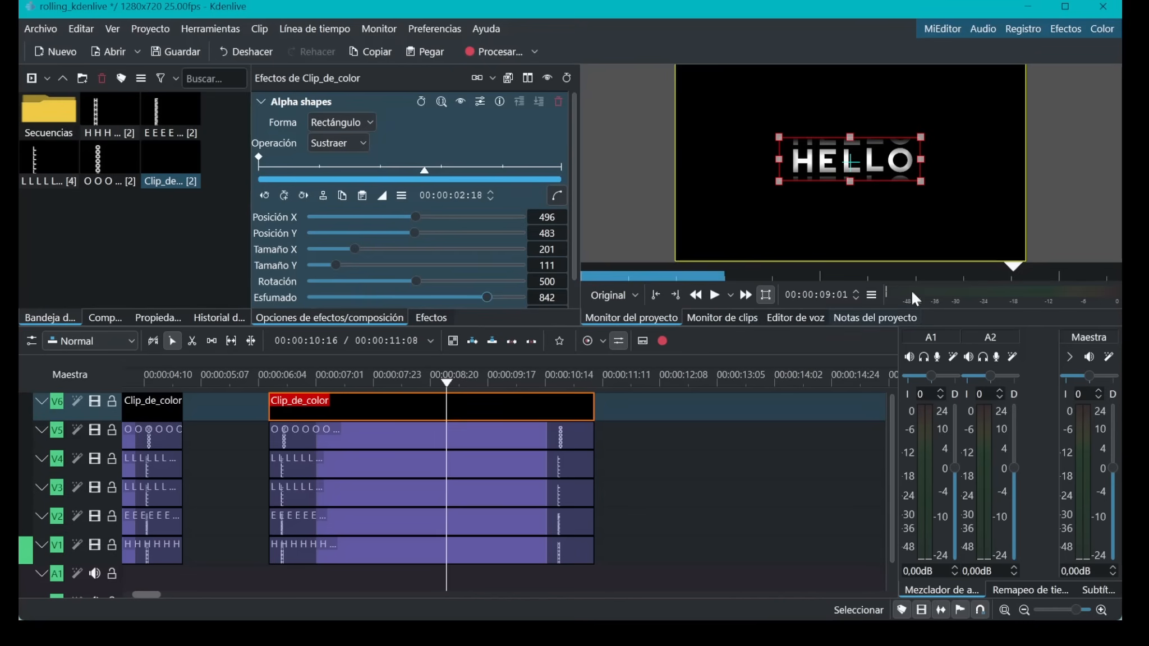
left_click(271, 377)
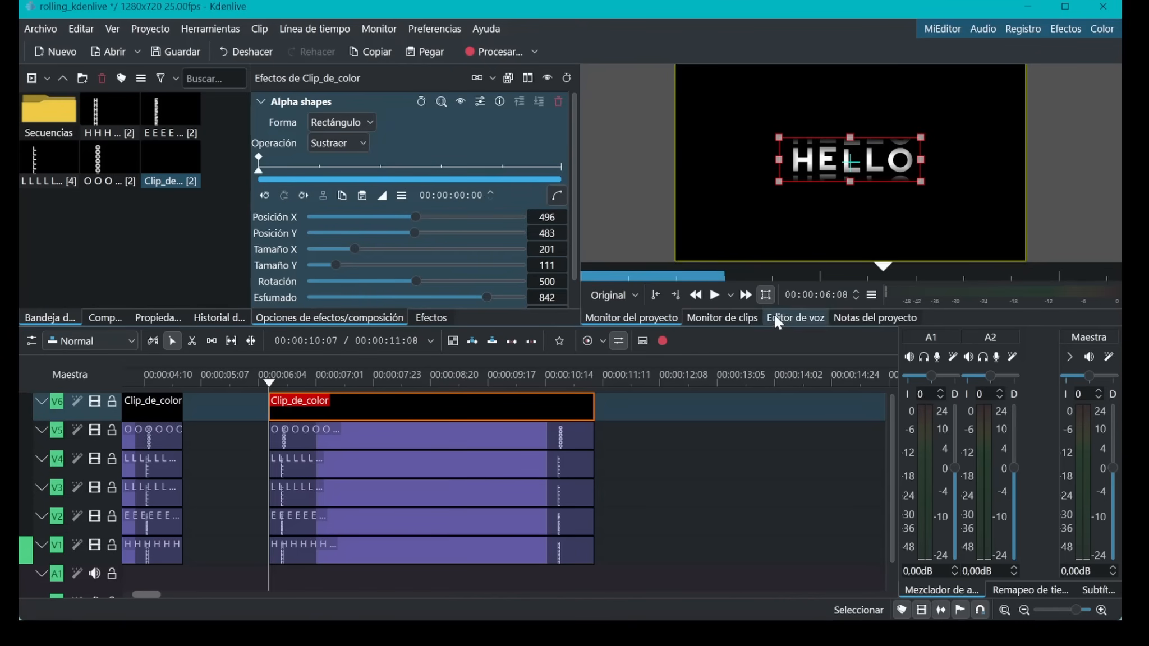
left_click(715, 294)
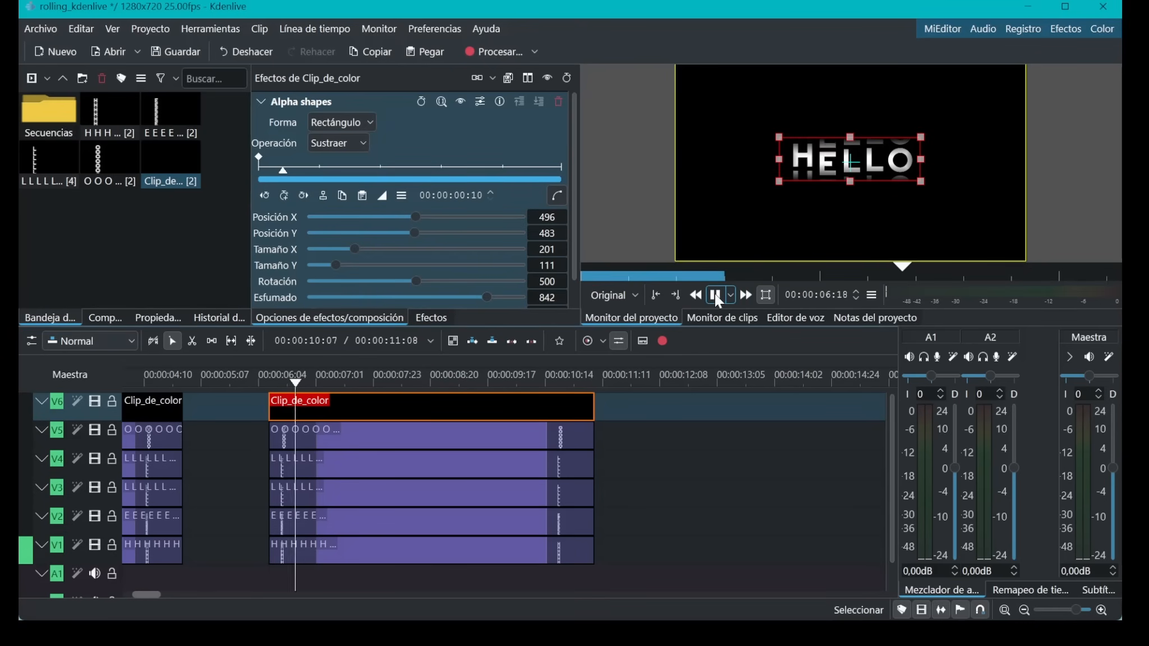
left_click(715, 295)
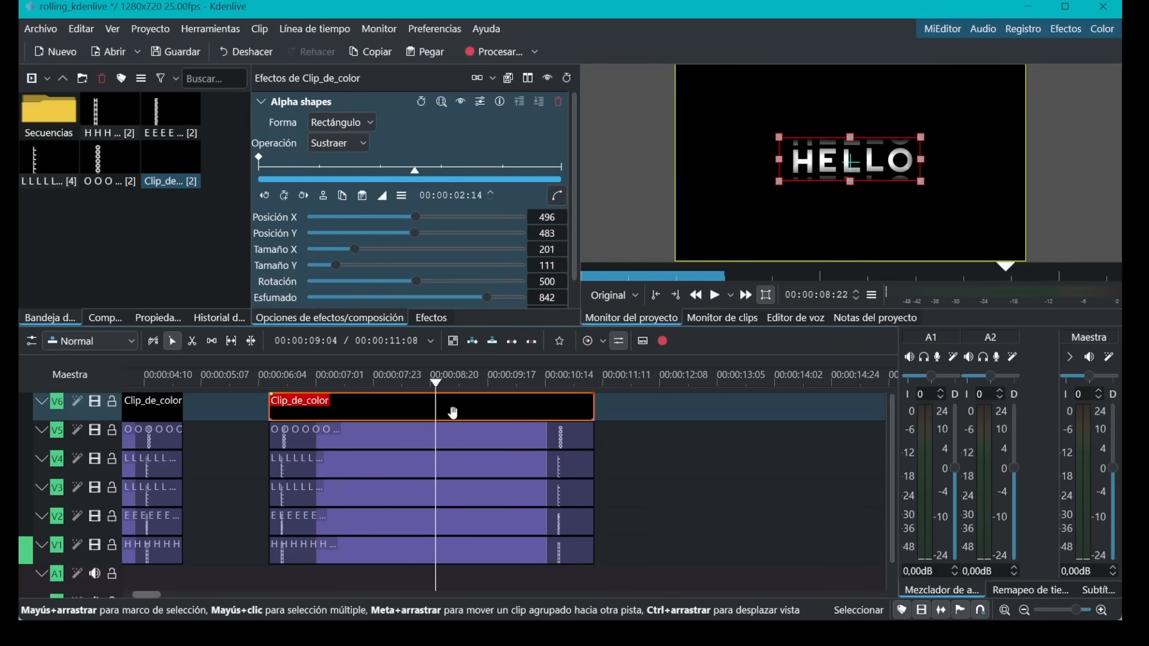
Set the Y position of the first Transformación keyframe on the V5 O clip to 0.
left_click(447, 436)
left_click(303, 200)
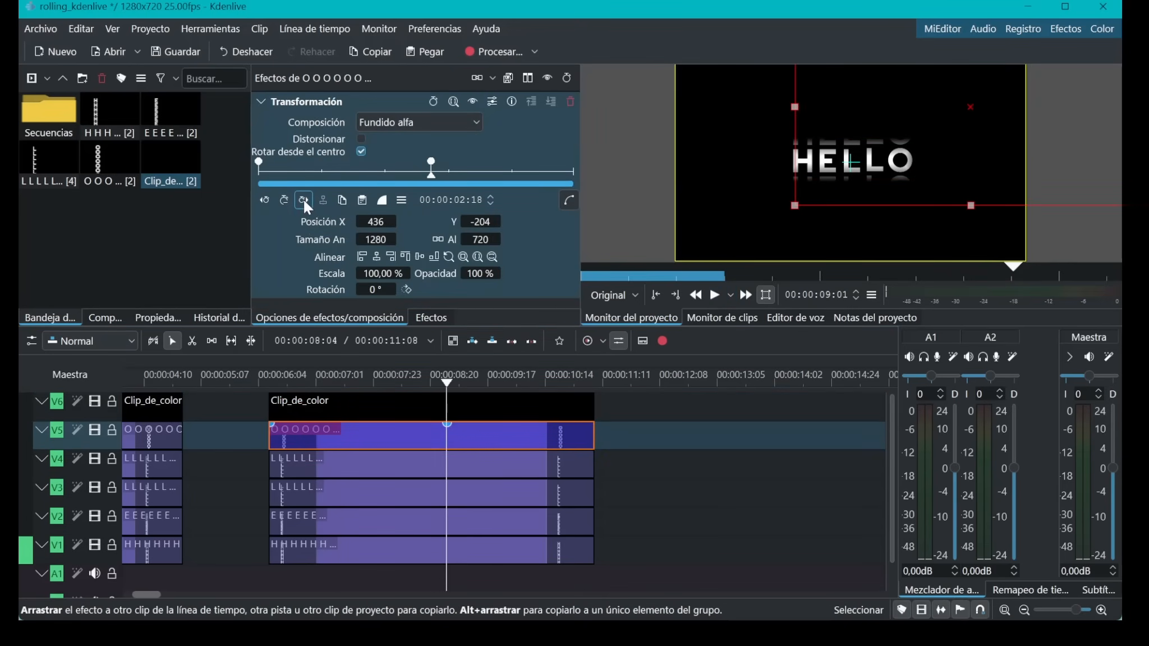
left_click_drag(431, 179, 259, 176)
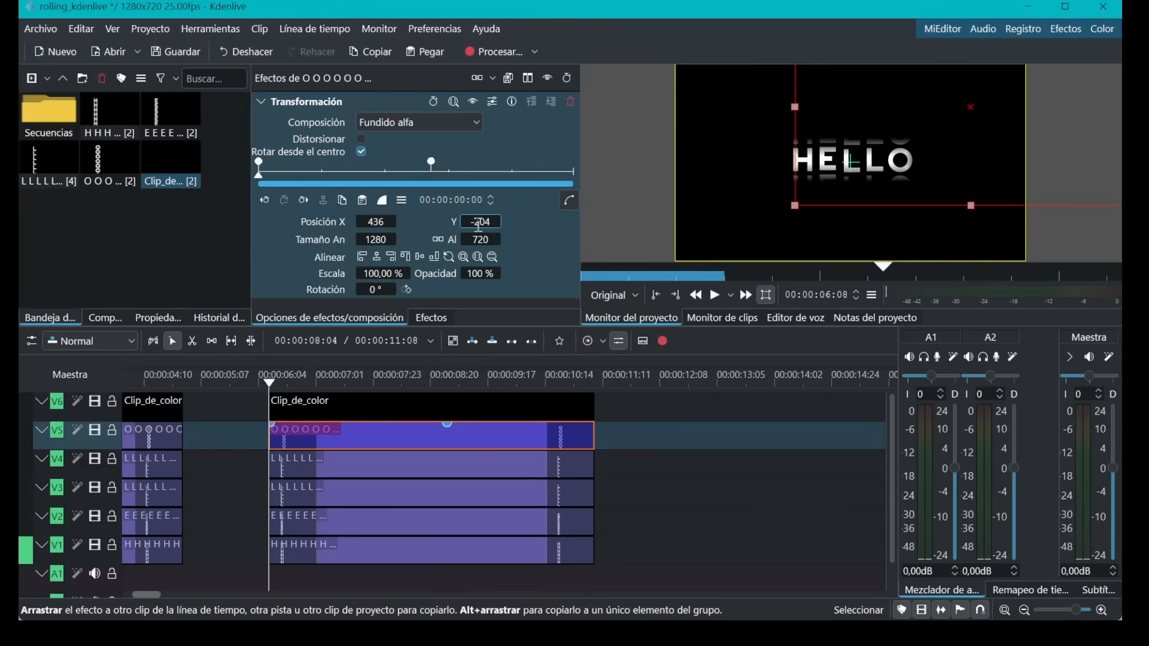
type("0")
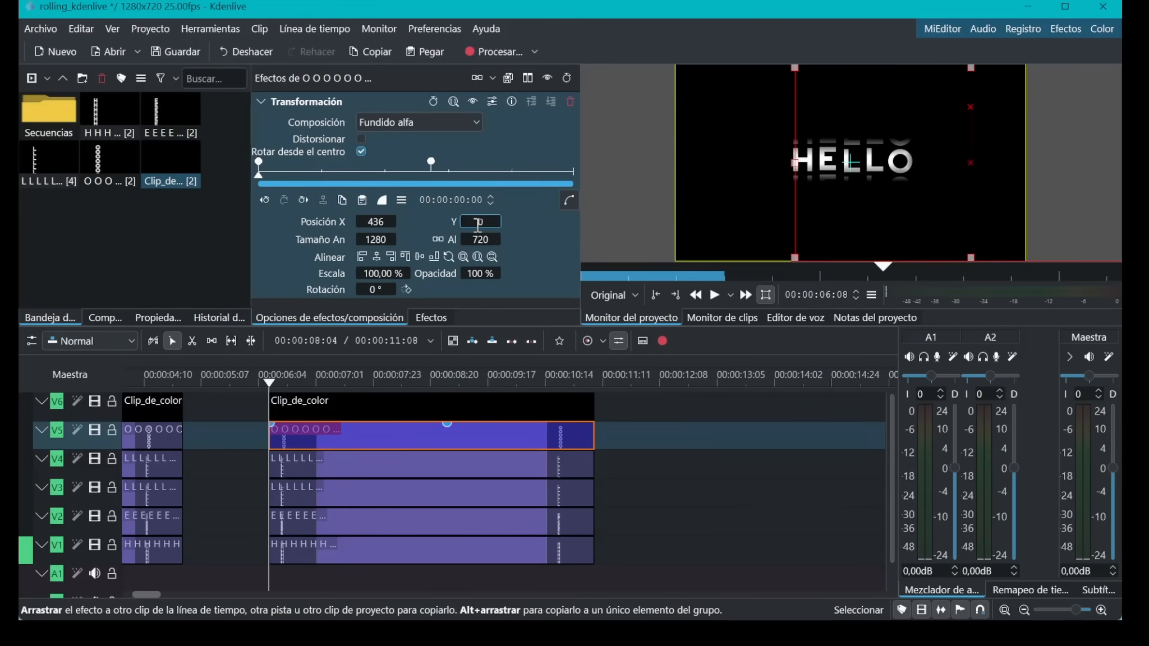
mouse_move(259, 177)
left_mouse_down()
mouse_move(375, 180)
mouse_move(257, 184)
left_mouse_up()
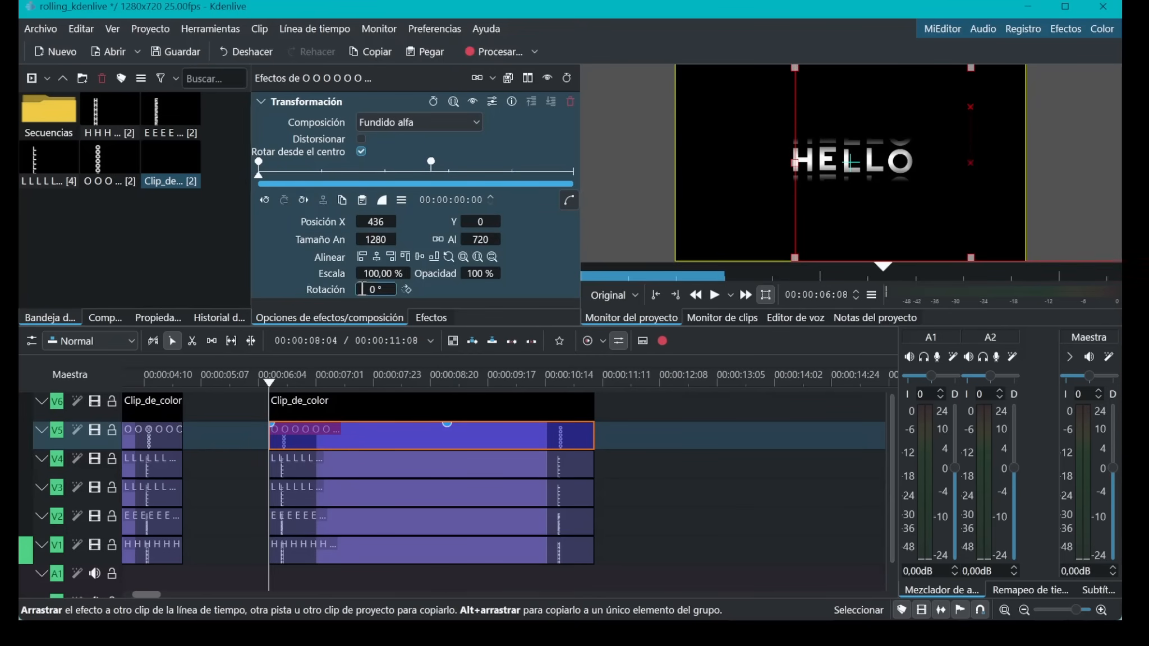
Set the starting keyframe's Y position to 0 on the V4 and V3 L clips and check the E, H and L clips' motion.
left_click(448, 466)
left_click(449, 494)
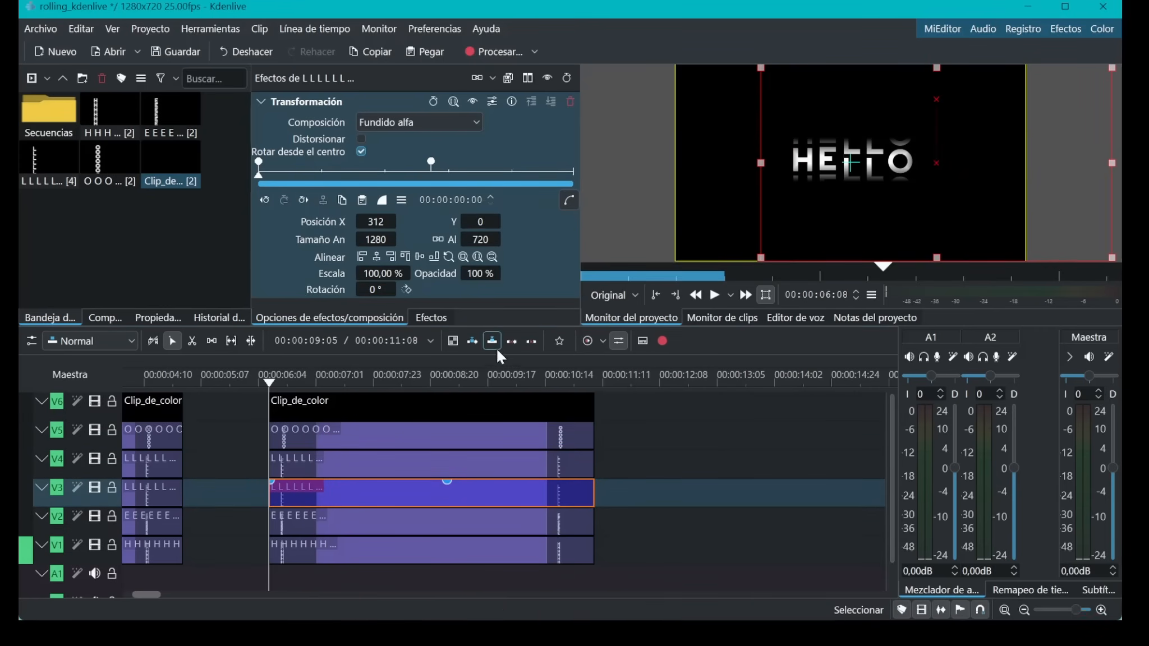
left_click(450, 525)
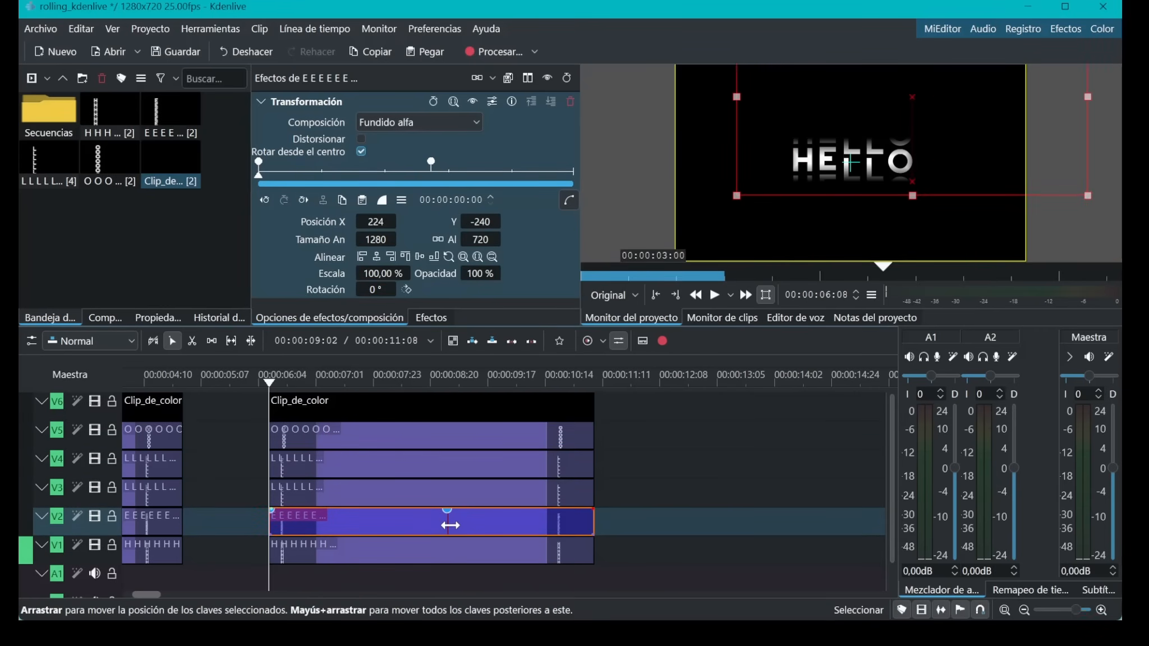
left_click(449, 554)
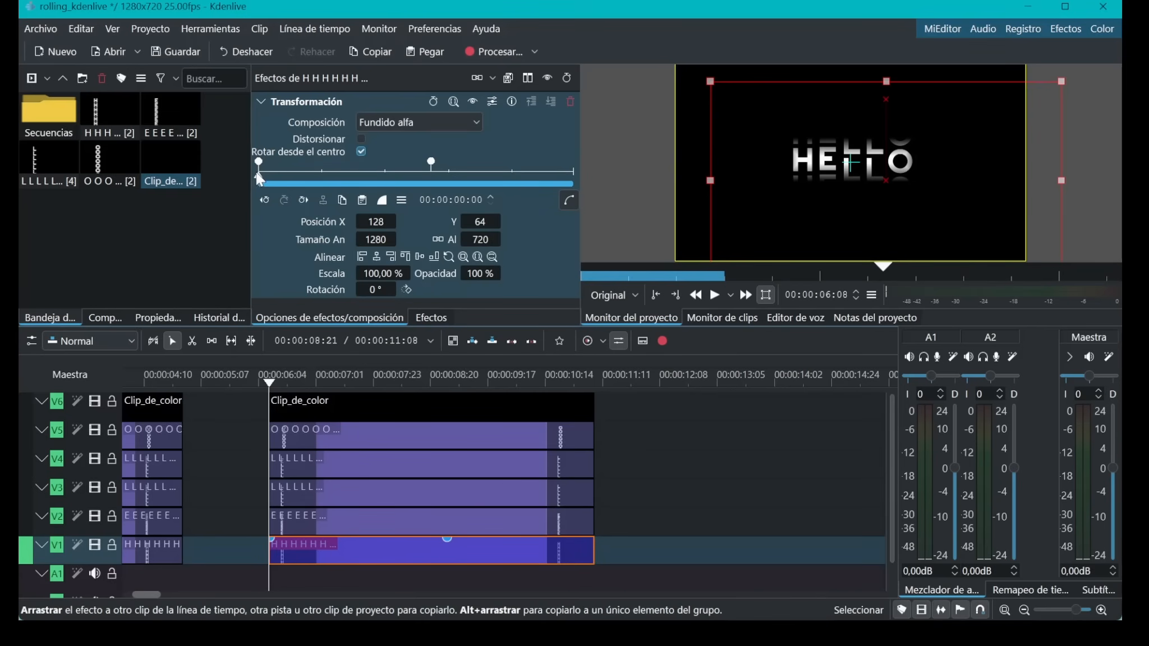
left_click_drag(259, 177, 460, 179)
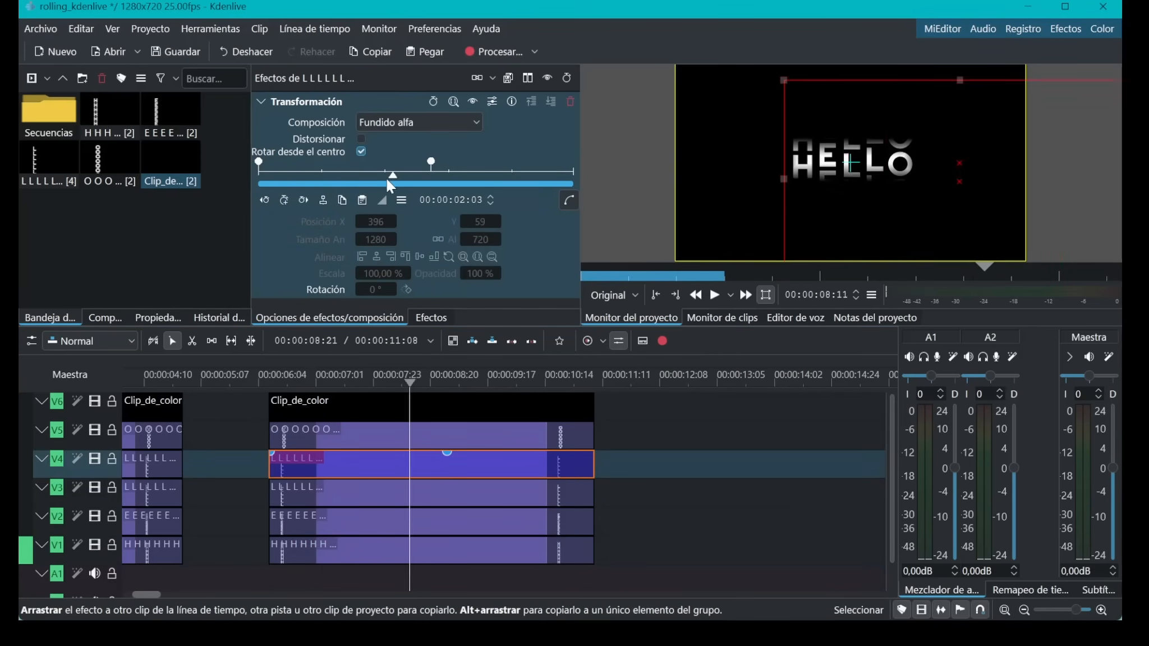
left_click_drag(387, 178, 253, 181)
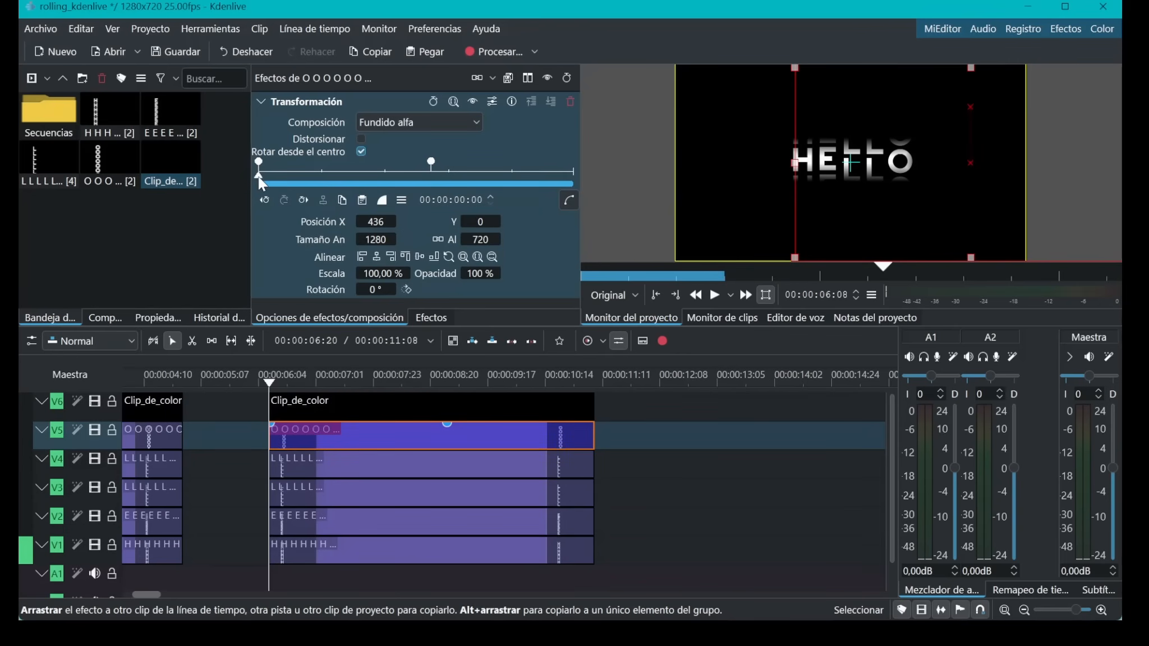
Copy the V5 O clip's Transformación keyframes from its start and paste them at 00:00:00:04.
left_click(342, 199)
key("Right")
key("Right")
key("Right")
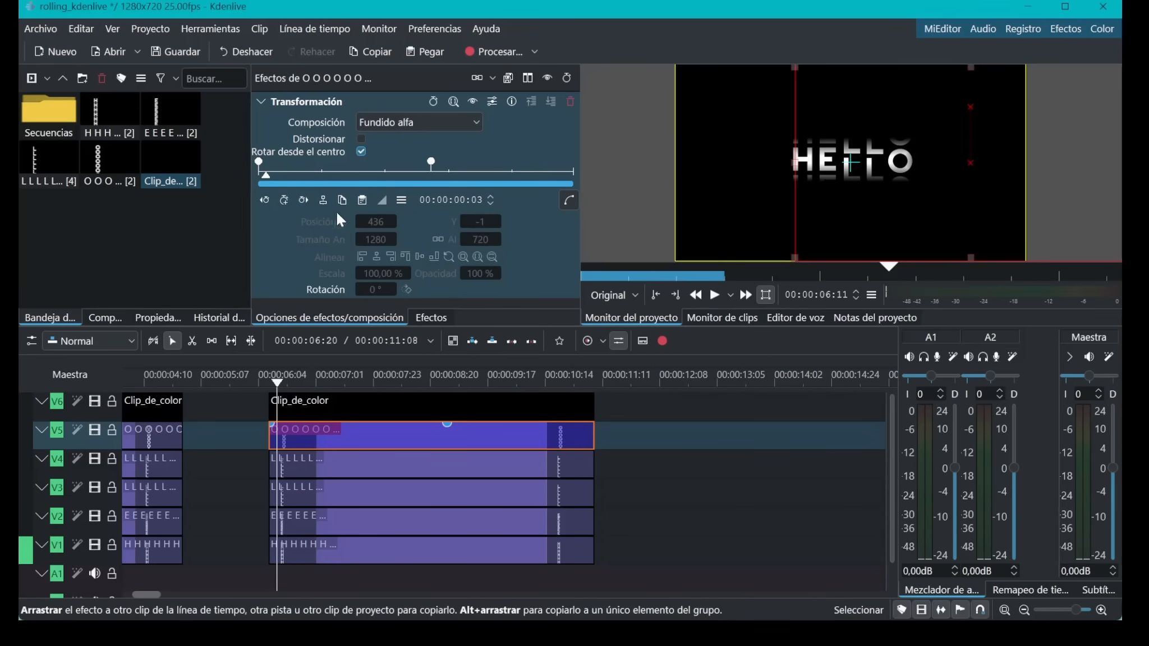
key("Right")
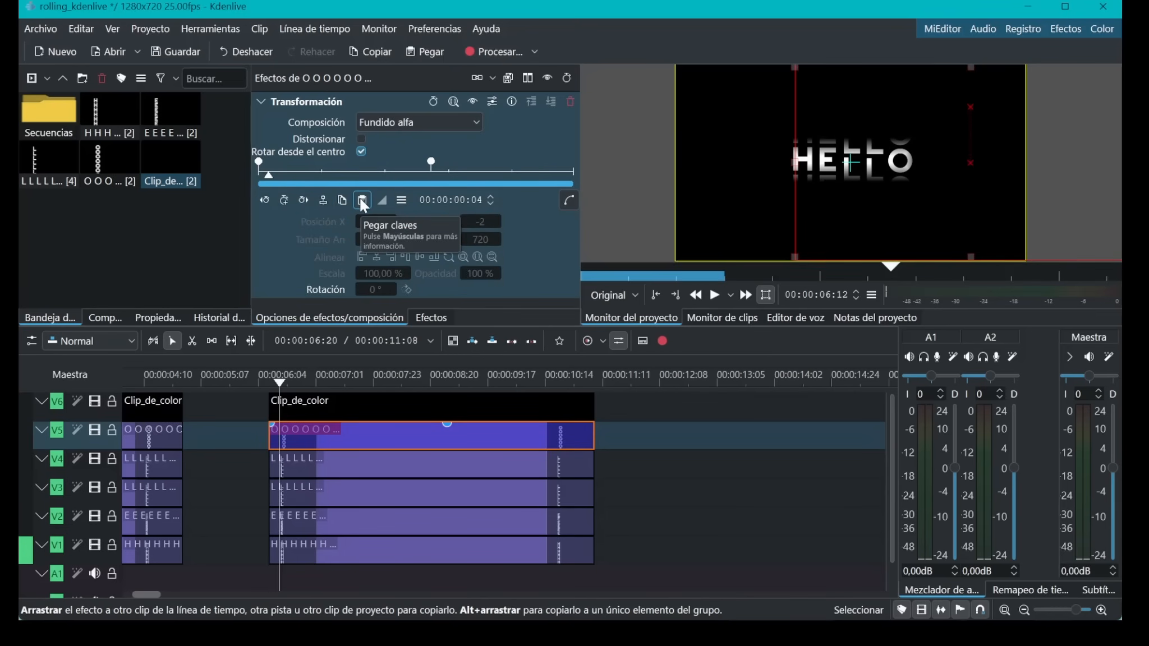
left_click(362, 200)
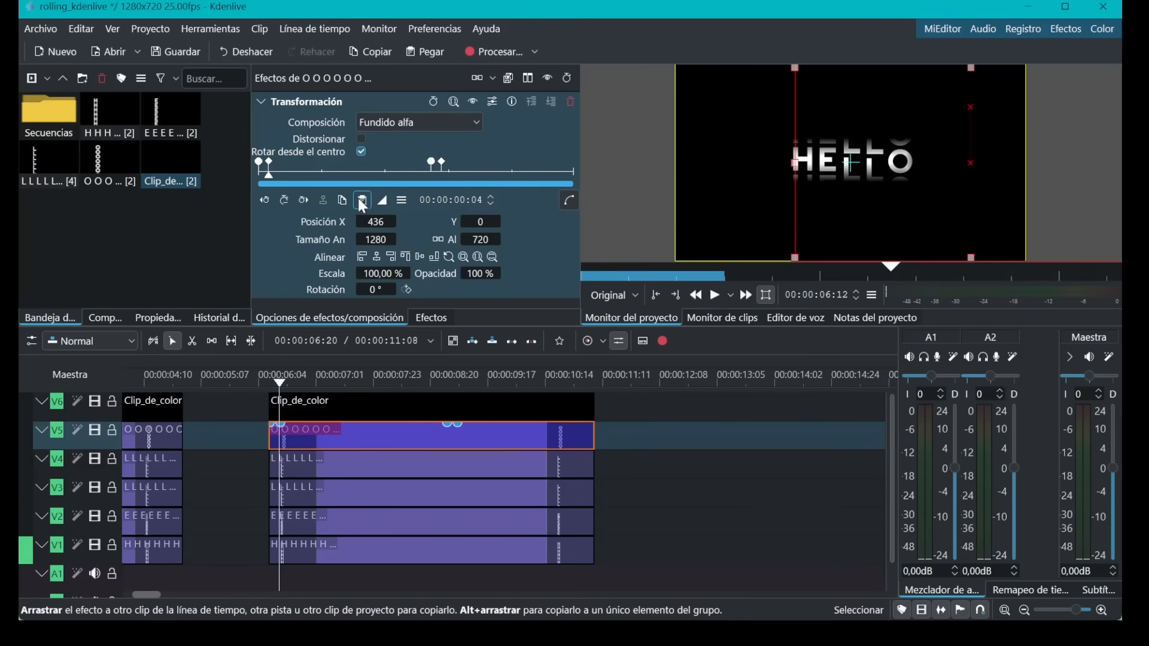
Set the O clip's keyframe at 00:00:00:04 to Exponencial saliente interpolation and delete the extra keyframe at 00:00:02:22.
left_click(269, 164)
left_click(383, 201)
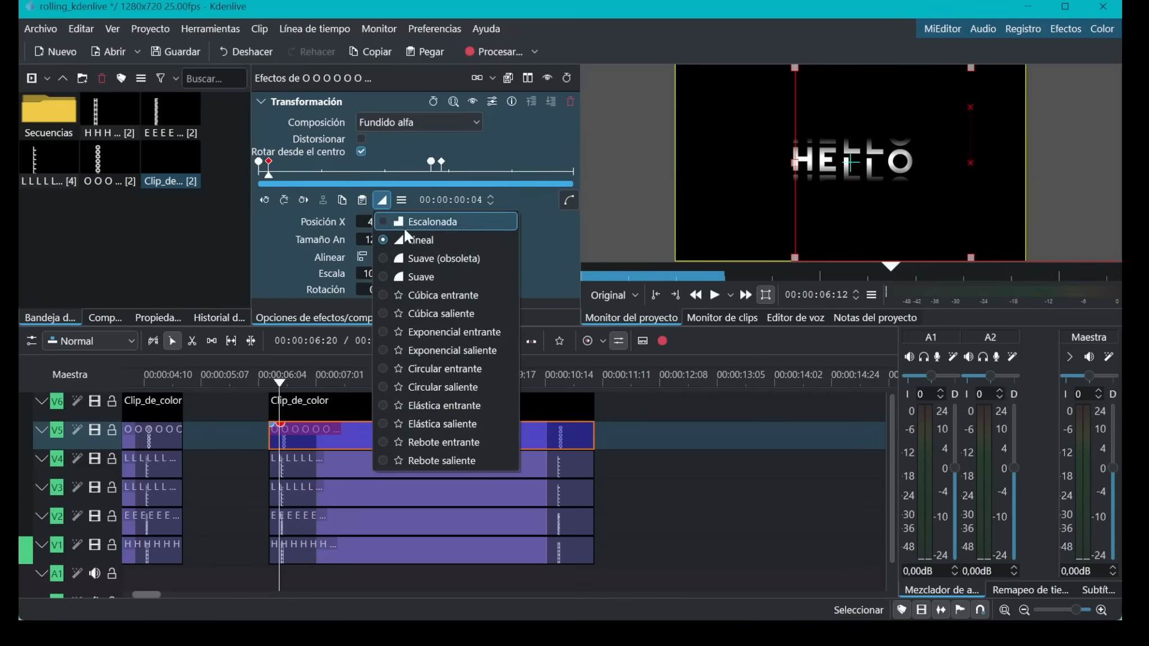
left_click(446, 351)
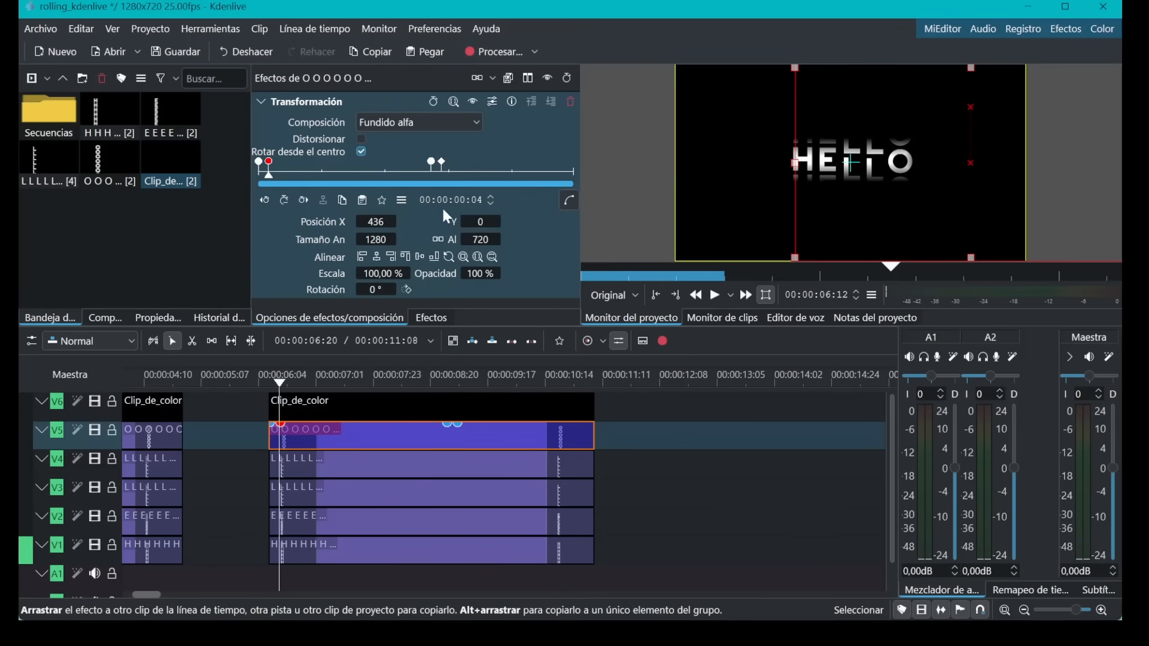
left_click(303, 200)
left_click(304, 200)
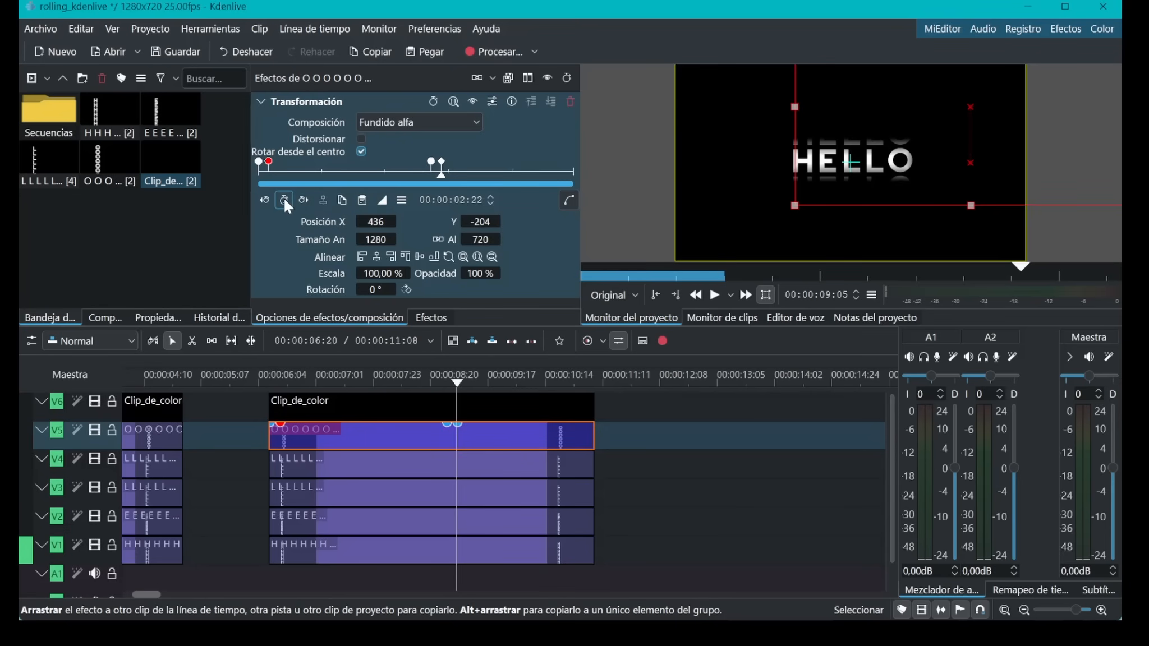
left_click(284, 199)
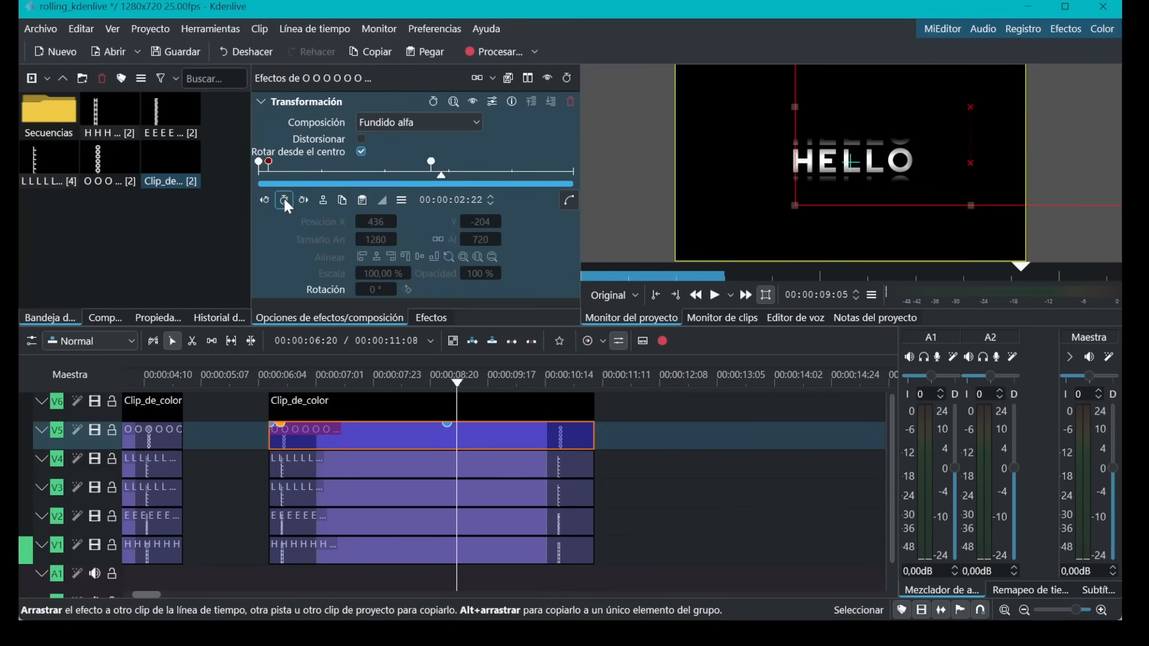
Duplicate the V4 L clip's starting Transformación keyframe at 00:00:00:04.
left_click(330, 462)
left_click(259, 175)
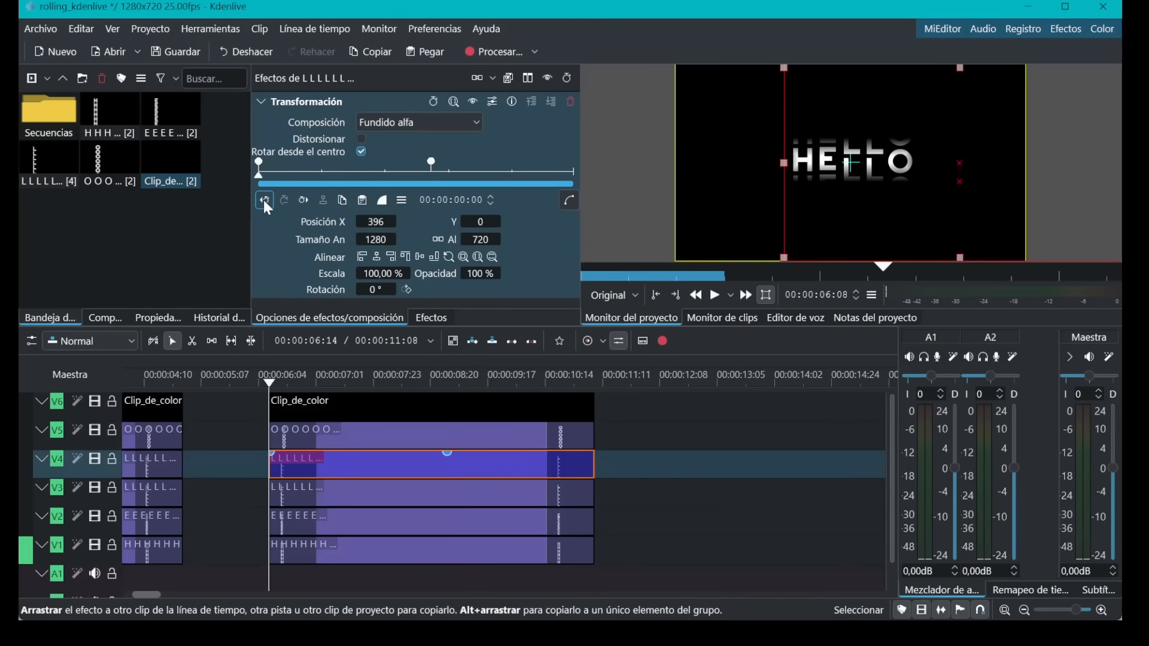
left_click(362, 200)
left_click(271, 172)
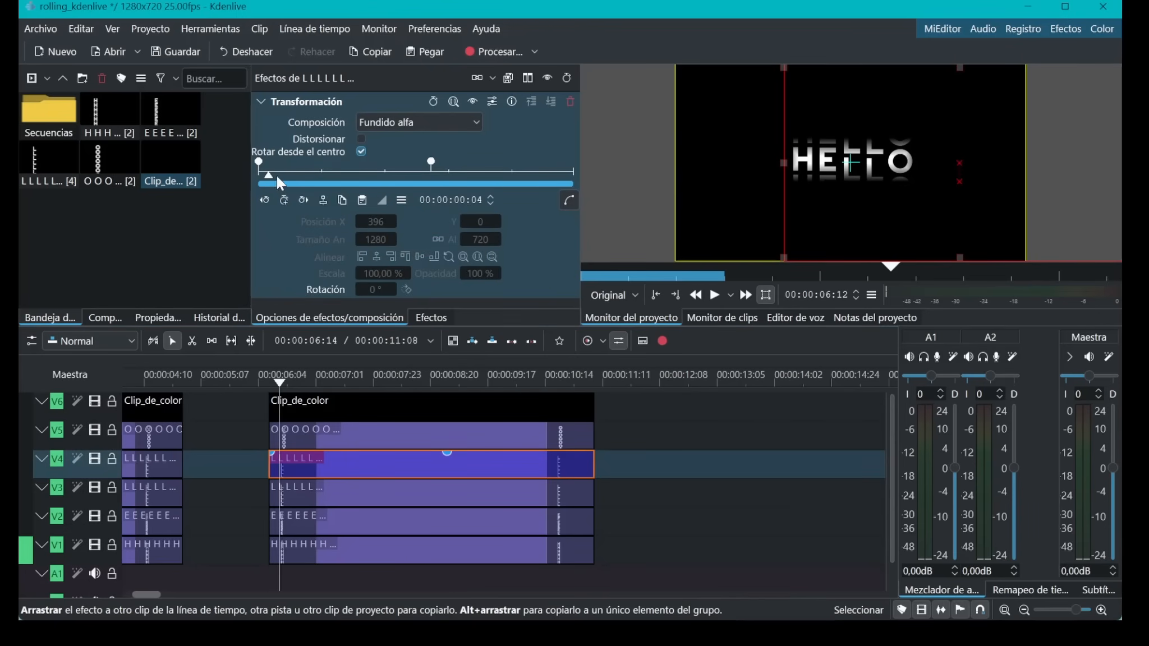
left_click(362, 200)
Set the V4 L clip's keyframe at 00:00:00:04 to Exponencial saliente and delete the extra keyframe pasted after its end keyframe.
left_click(384, 201)
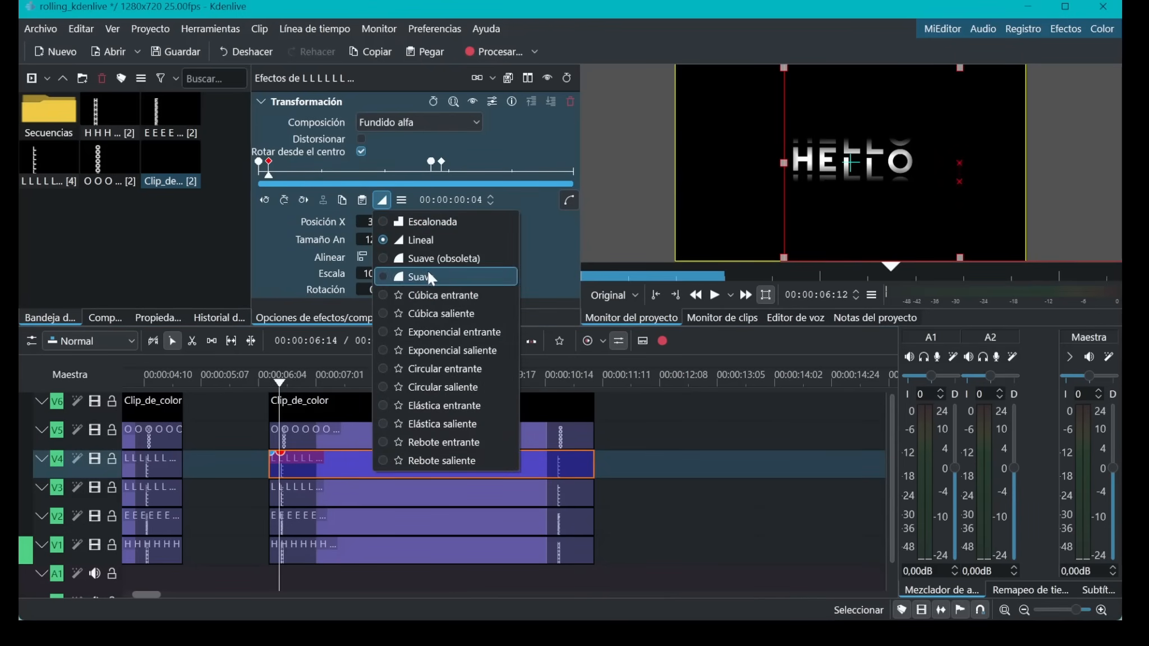
left_click(441, 356)
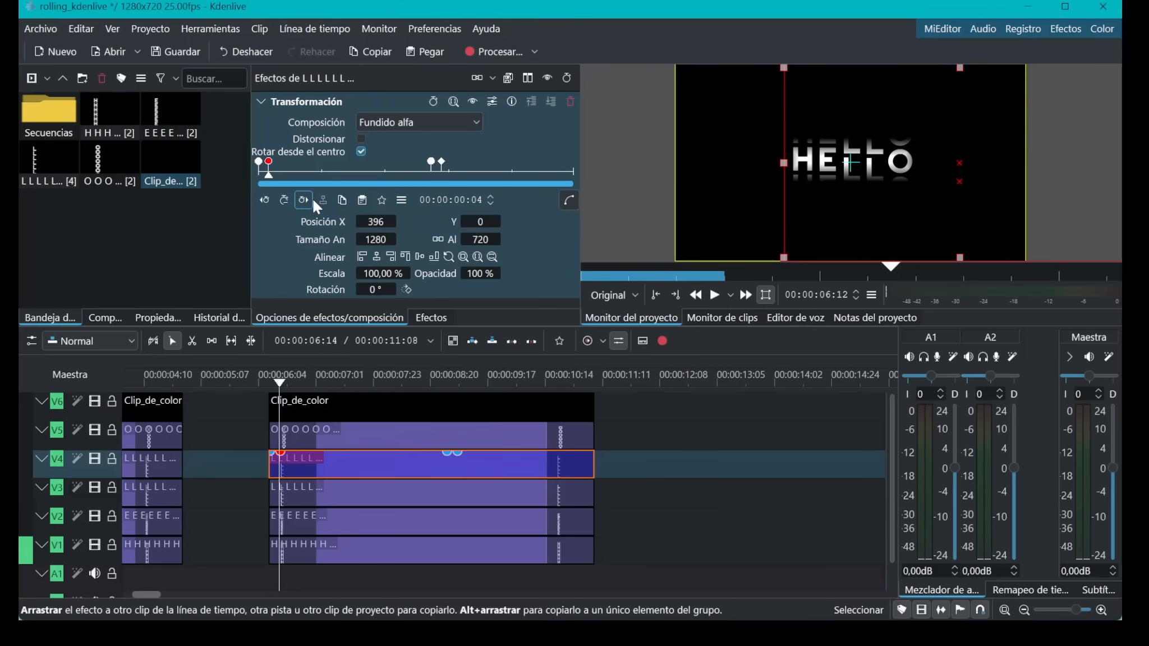
left_click(442, 169)
left_click(285, 200)
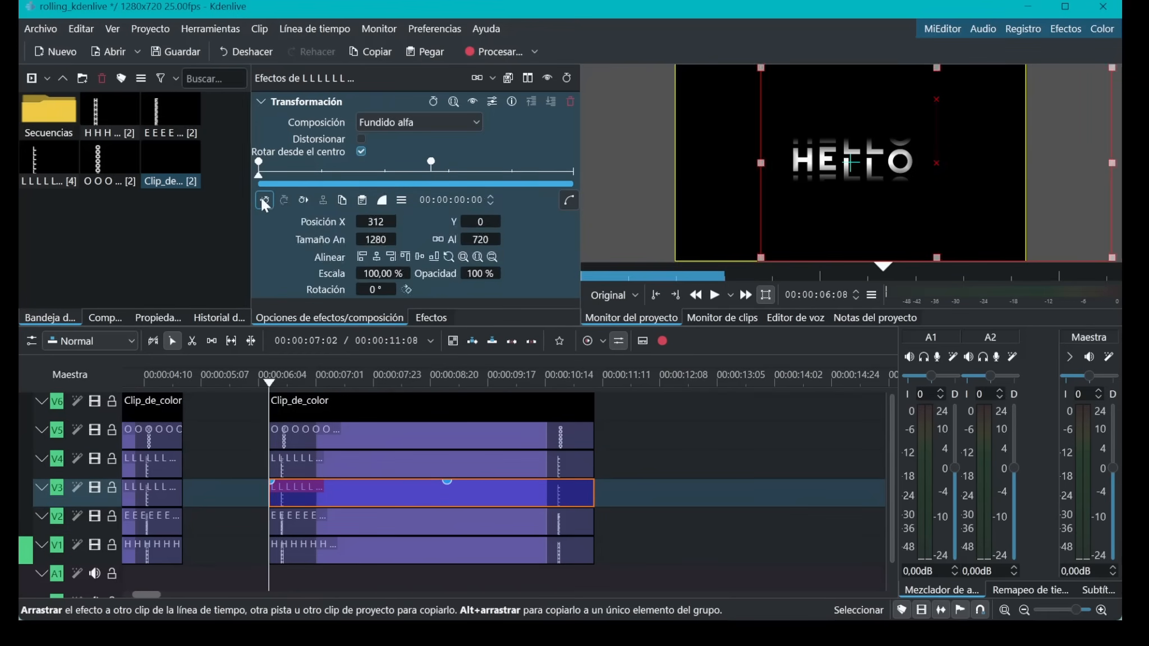
Duplicate the V3 L clip's starting keyframe at 00:00:00:04 with the same interpolation as V4, and go to the extra keyframe at 00:00:02:22.
key("ctrl+c")
key("Right")
key("Right")
key("Right")
left_click(362, 201)
left_click(303, 200)
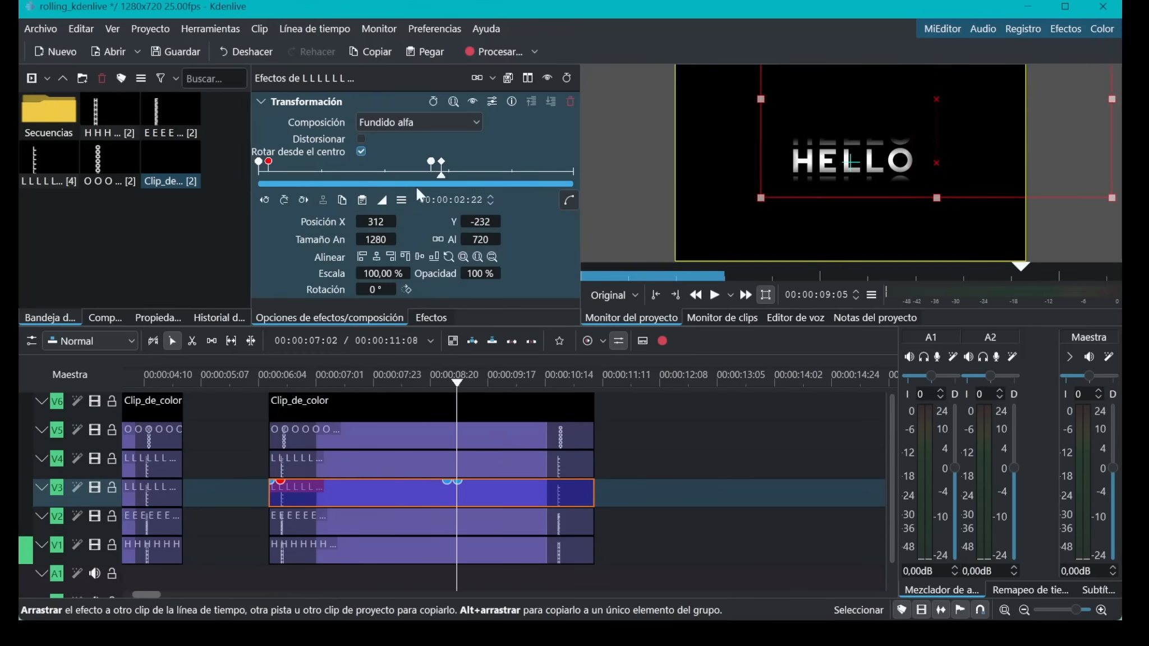
Duplicate the starting keyframes of the V2 E and V1 H clips at 00:00:00:04 with Exponencial saliente interpolation, without the extra end keyframes.
left_click(393, 522)
left_click(342, 201)
left_click(362, 201)
left_click(382, 201)
left_click(384, 350)
left_click(393, 551)
left_click(362, 202)
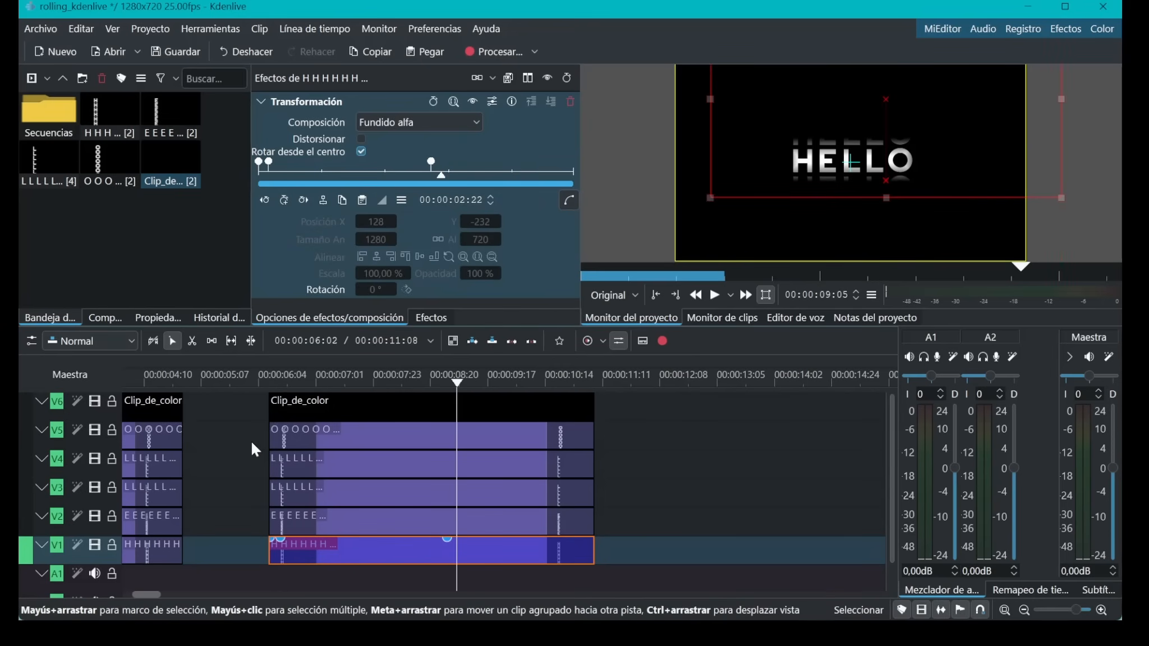
Play the finished HELLO animation from just before the letter clips, including in full screen.
left_click(255, 425)
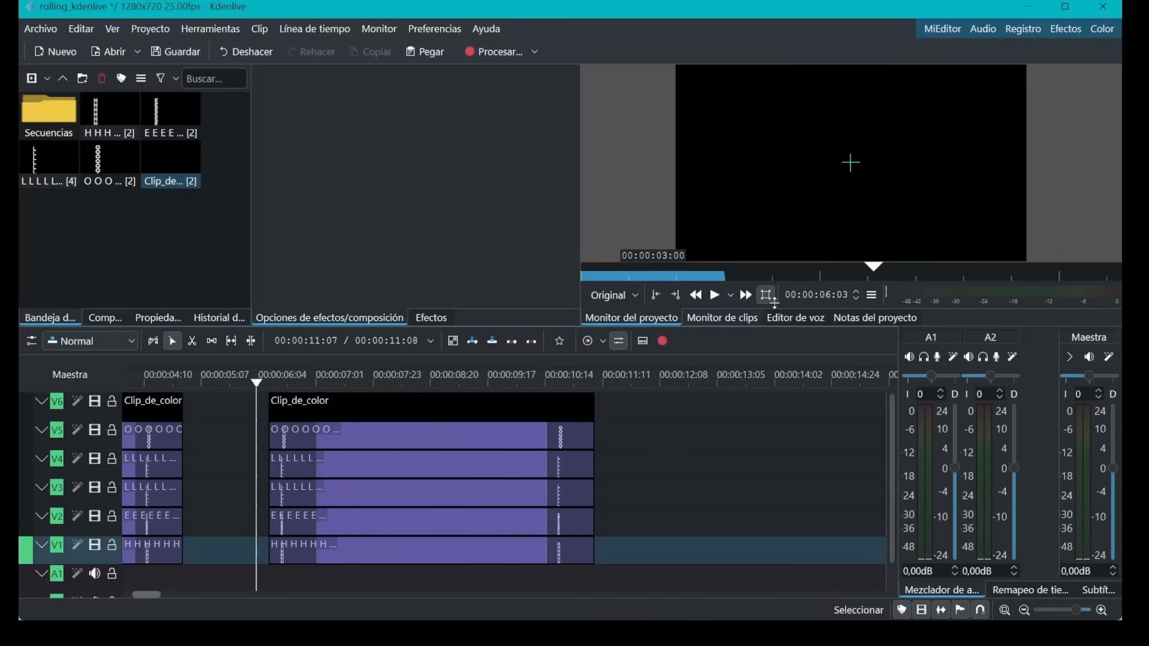
left_click(845, 224)
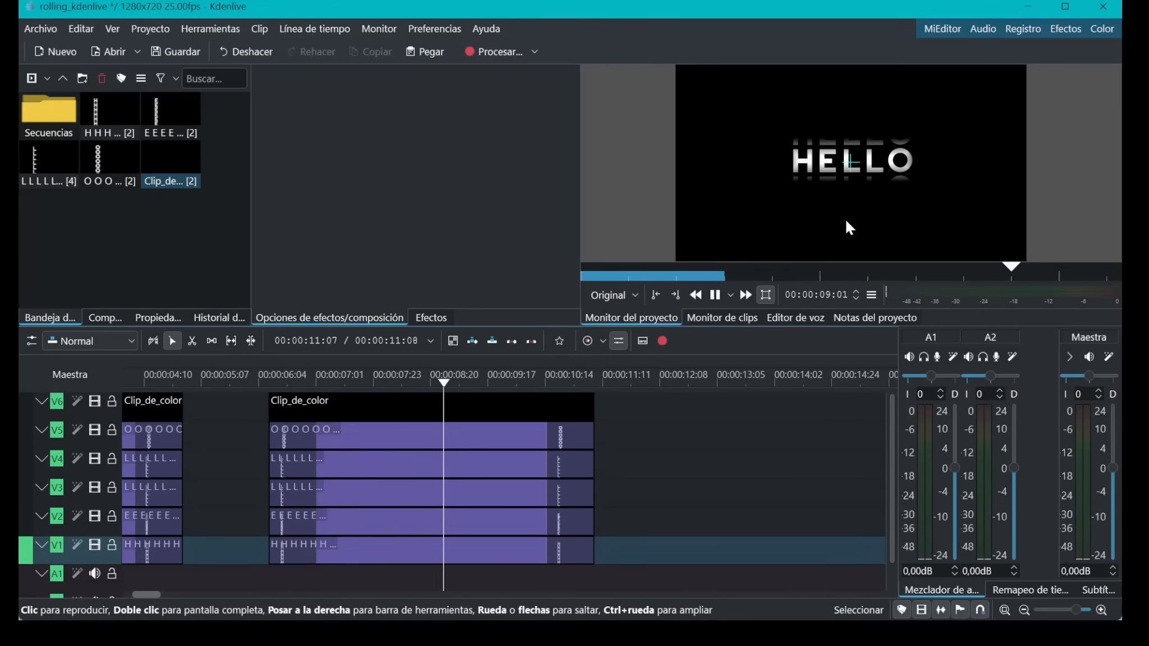
double_click(845, 217)
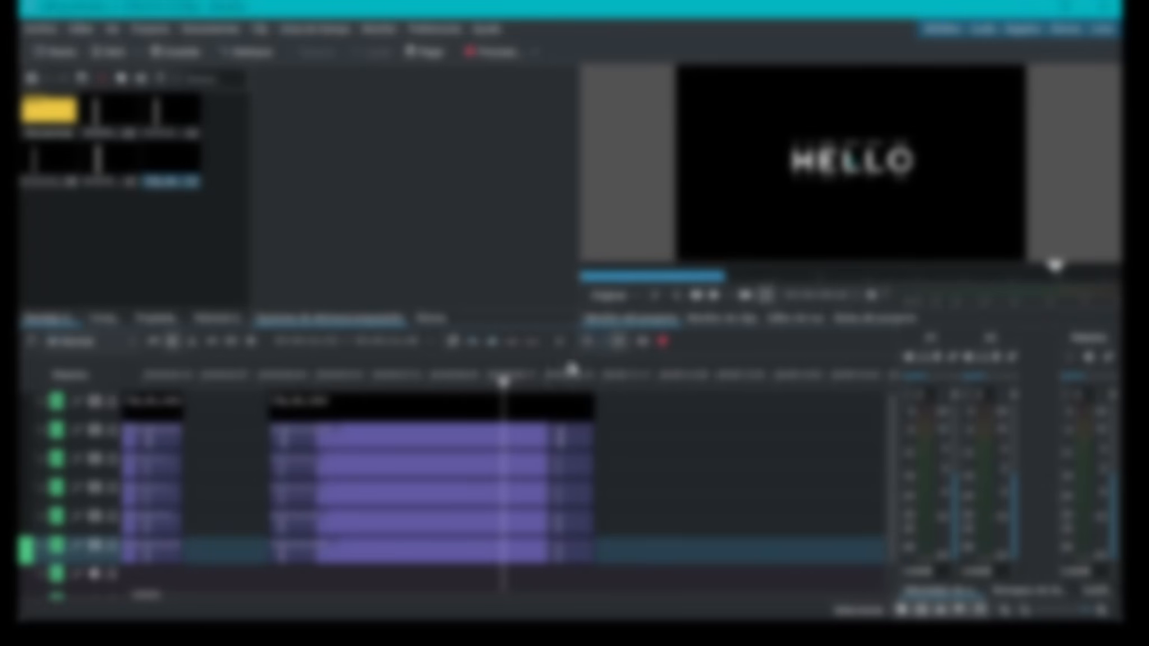
left_click(266, 380)
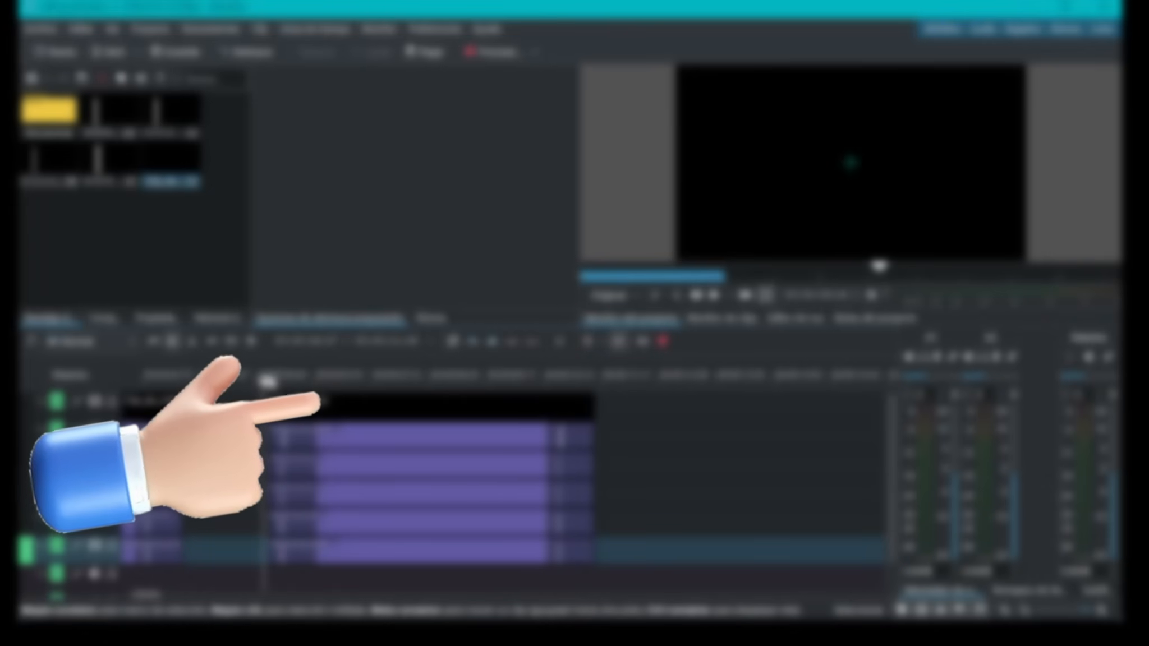
key("space")
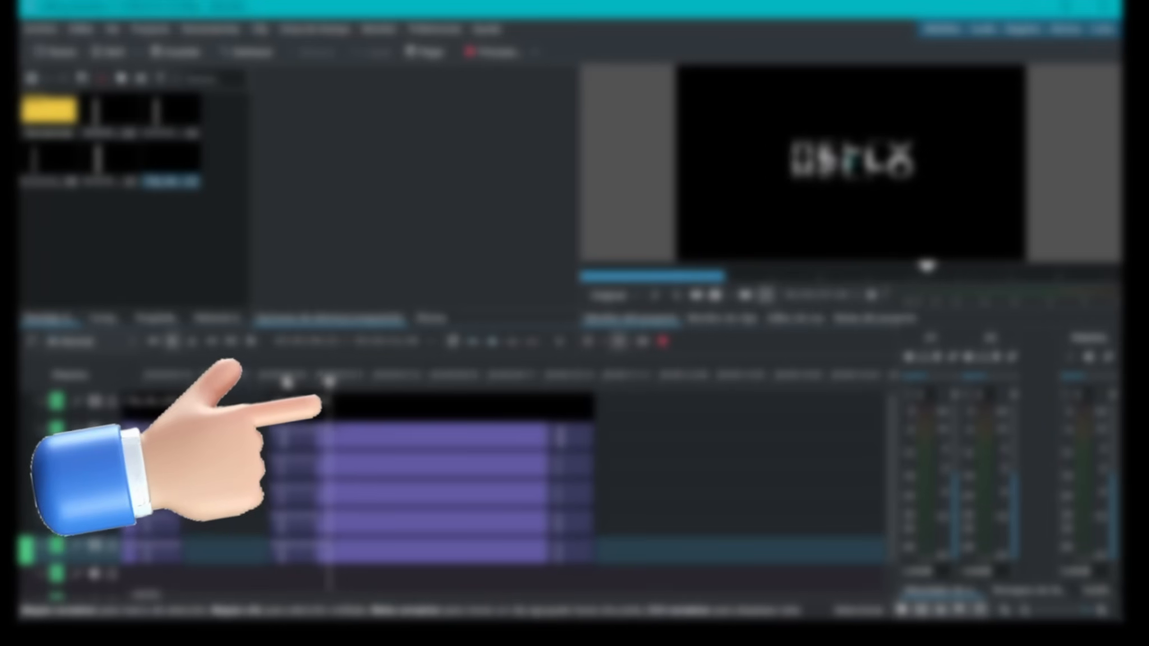